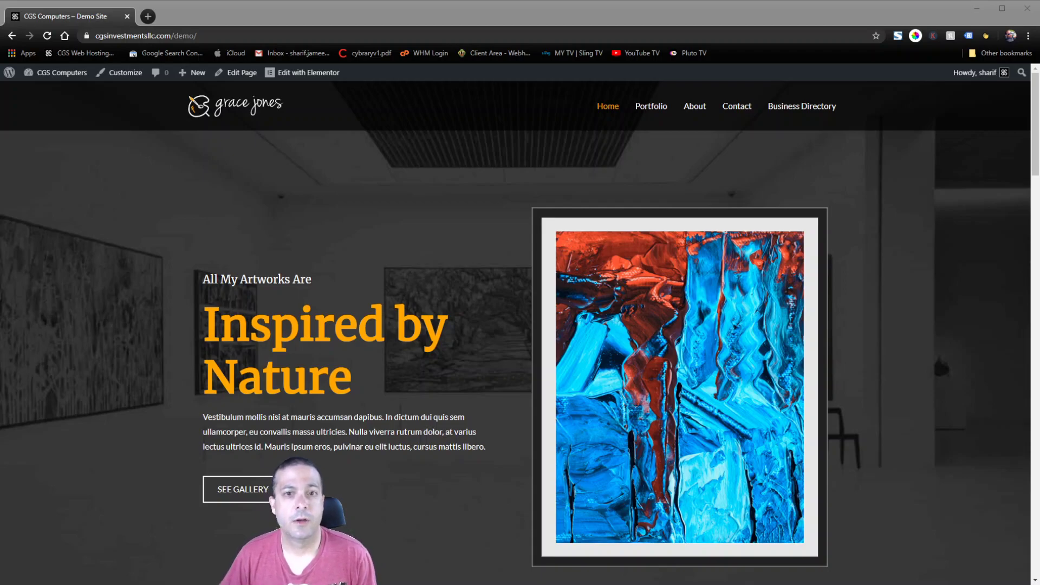
Step: Scroll the live Home page down to its footer and back up, then choose Edit with Elementor
{"action": "left_click", "coordinate": [736, 176]}
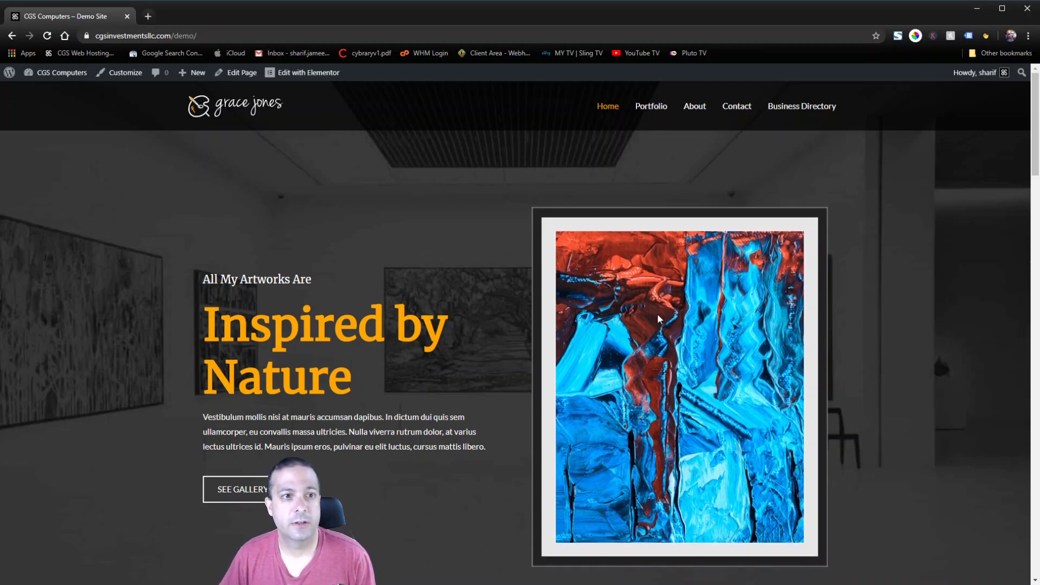
{"action": "left_click_drag", "start_coordinate": [1032, 163], "coordinate": [1026, 120]}
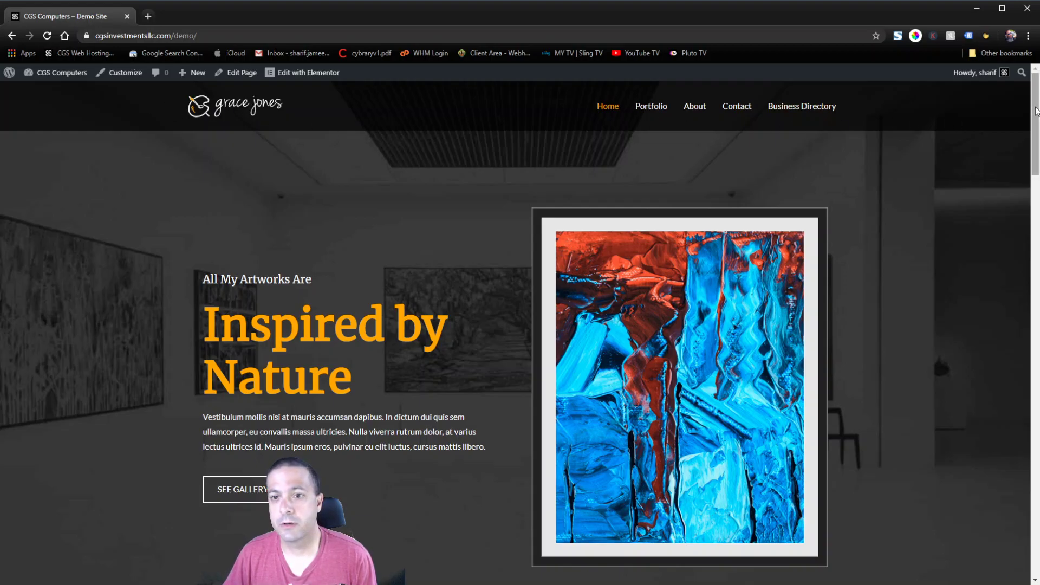
{"action": "left_click_drag", "start_coordinate": [1035, 111], "coordinate": [1036, 511]}
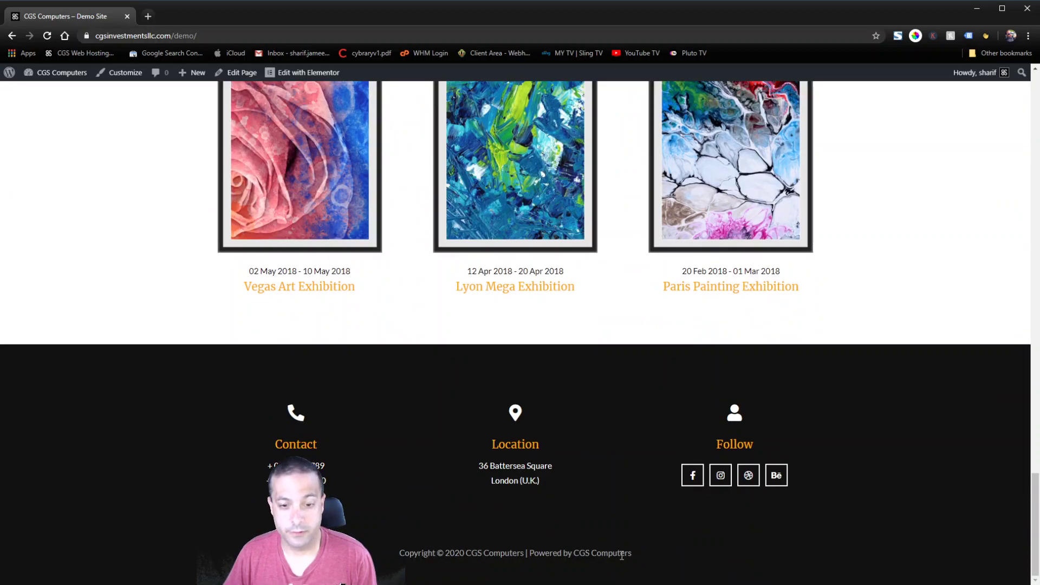
{"action": "left_click_drag", "start_coordinate": [1035, 507], "coordinate": [1038, 106]}
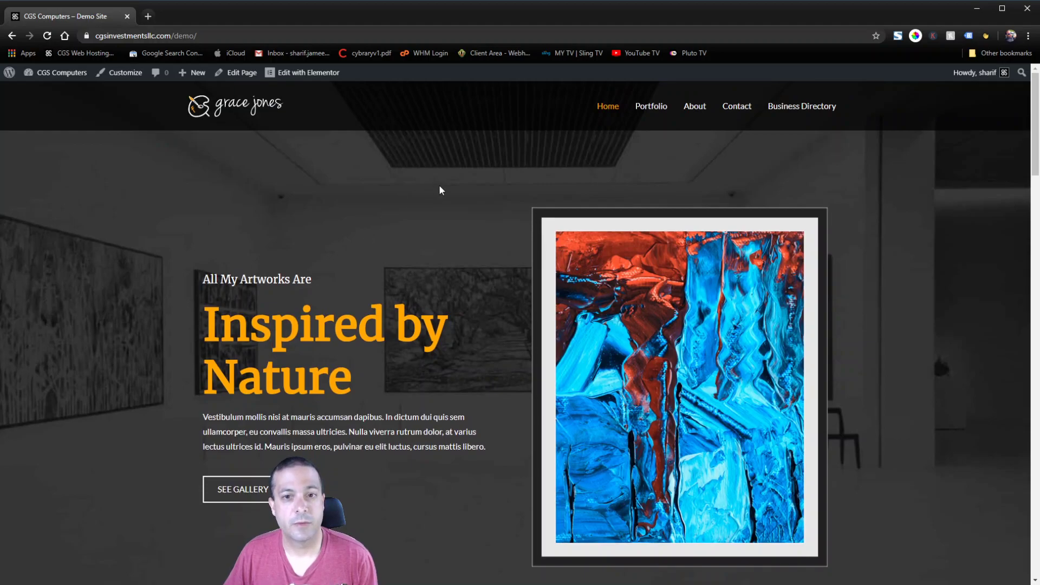
{"action": "mouse_move", "coordinate": [312, 76]}
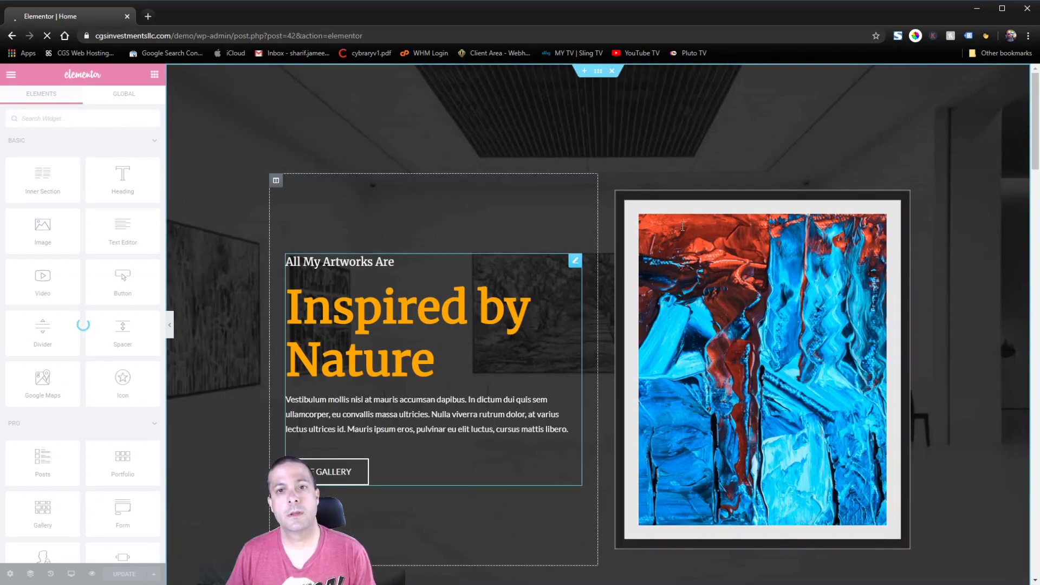
Step: Set the hero section's Advanced CSS ID to cgs-top-section and update the page
{"action": "left_click", "coordinate": [598, 72]}
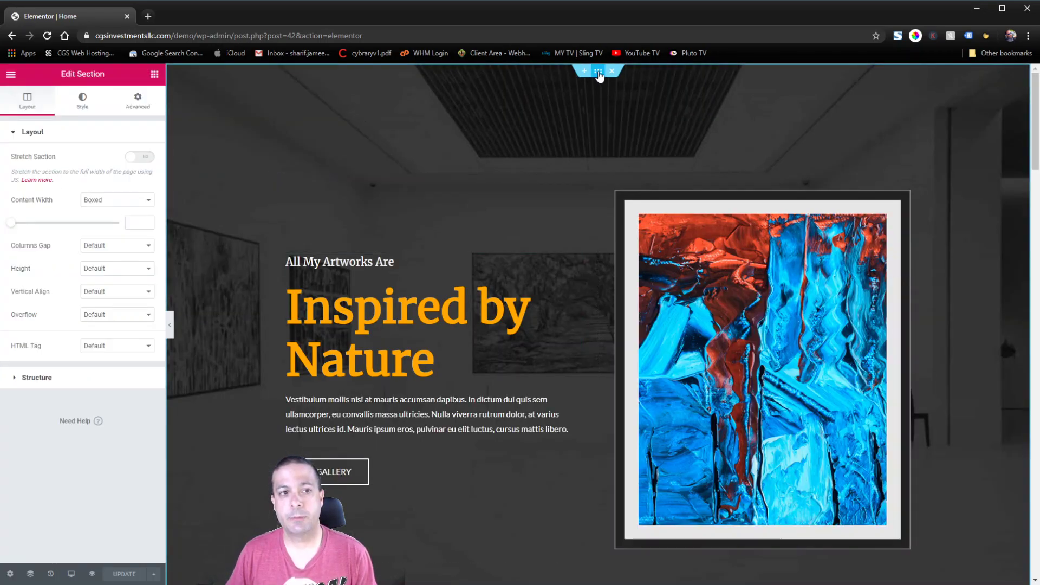
{"action": "left_click", "coordinate": [140, 110]}
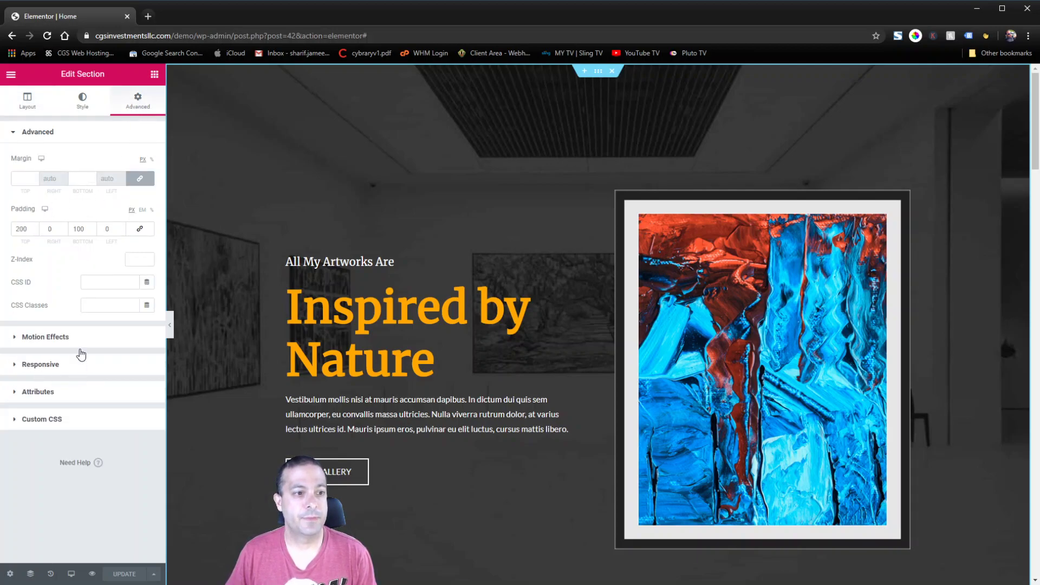
{"action": "left_click", "coordinate": [95, 283]}
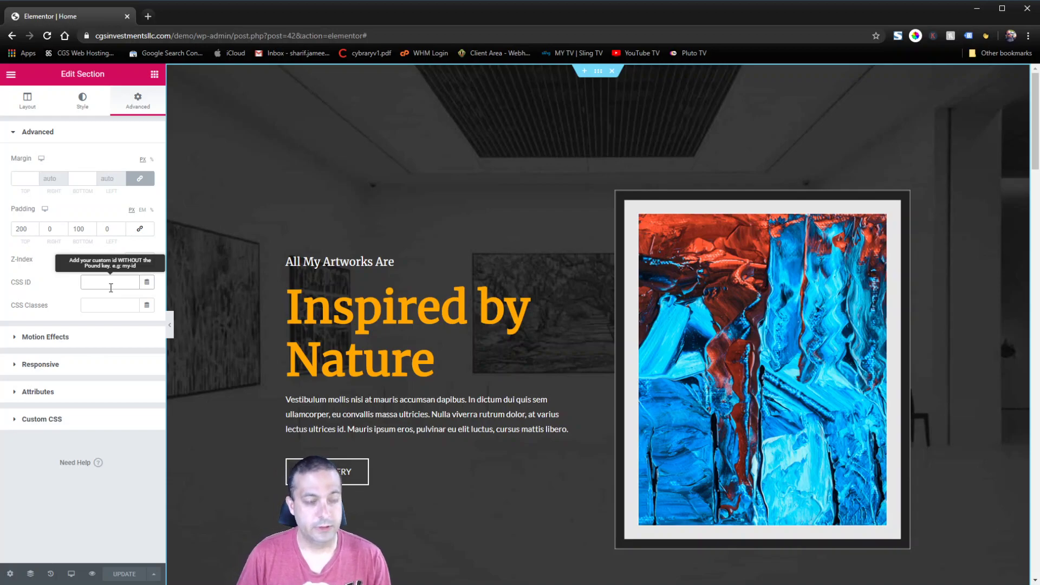
{"action": "type", "text": "cgs-top-section"}
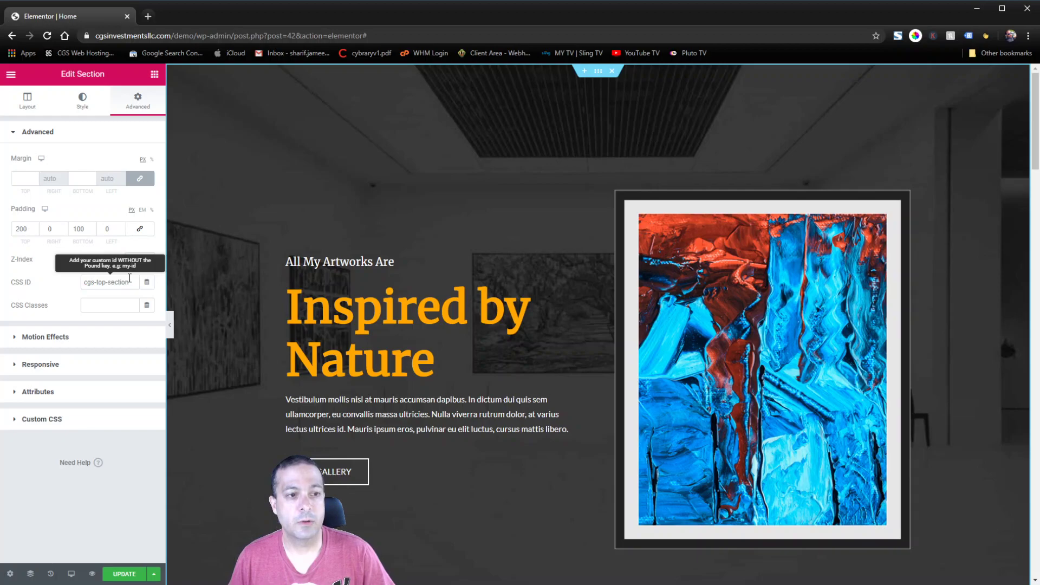
{"action": "left_click", "coordinate": [134, 283]}
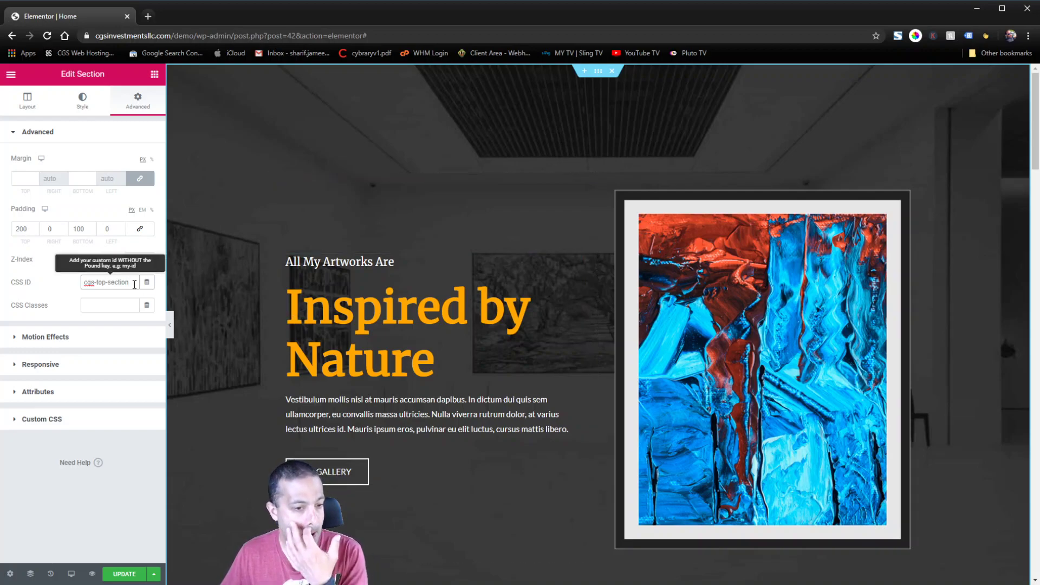
{"action": "left_click", "coordinate": [124, 573]}
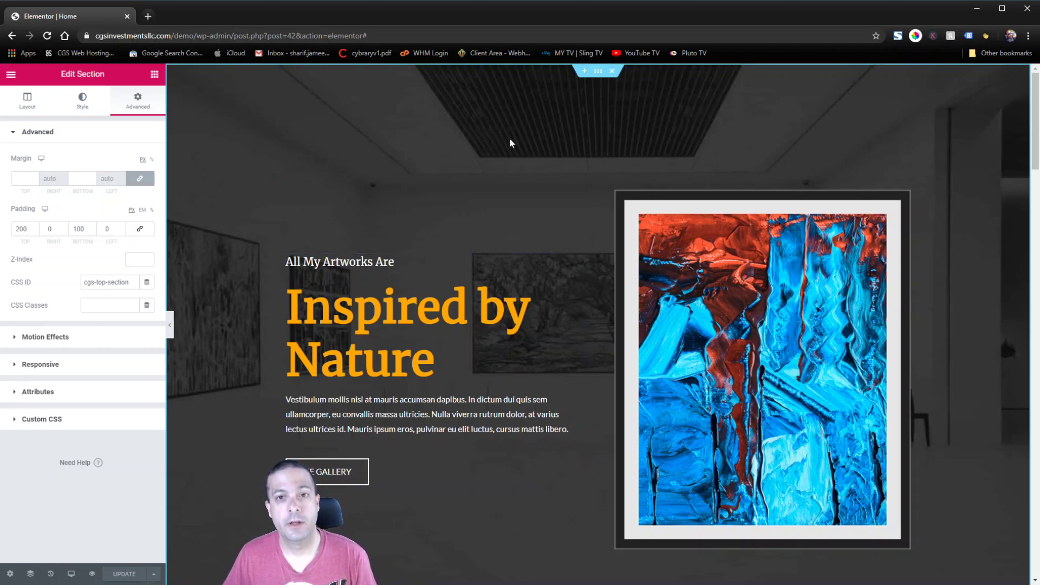
{"action": "scroll", "coordinate": [611, 237], "scroll_direction": "down", "scroll_amount": 7}
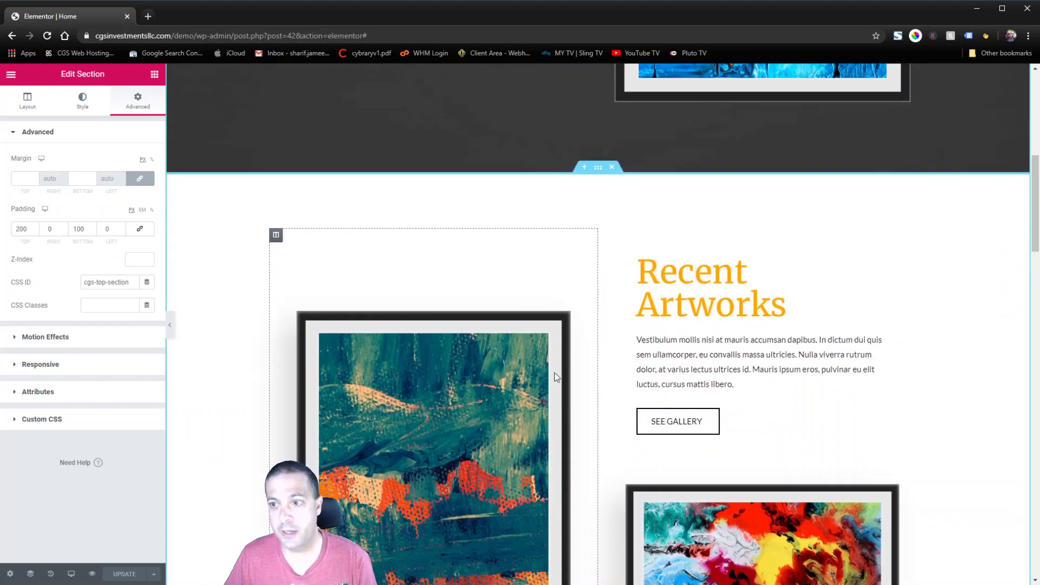
{"action": "scroll", "coordinate": [559, 363], "scroll_direction": "up", "scroll_amount": 7}
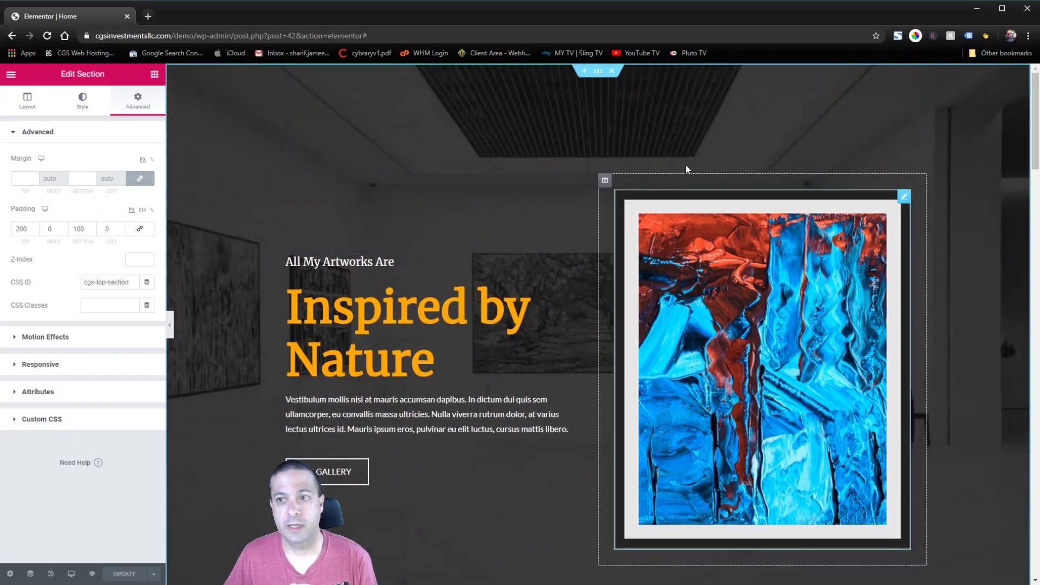
Step: Exit to the dashboard and edit the Global Footer template from Header Footer Builder in Elementor
{"action": "left_click", "coordinate": [10, 76]}
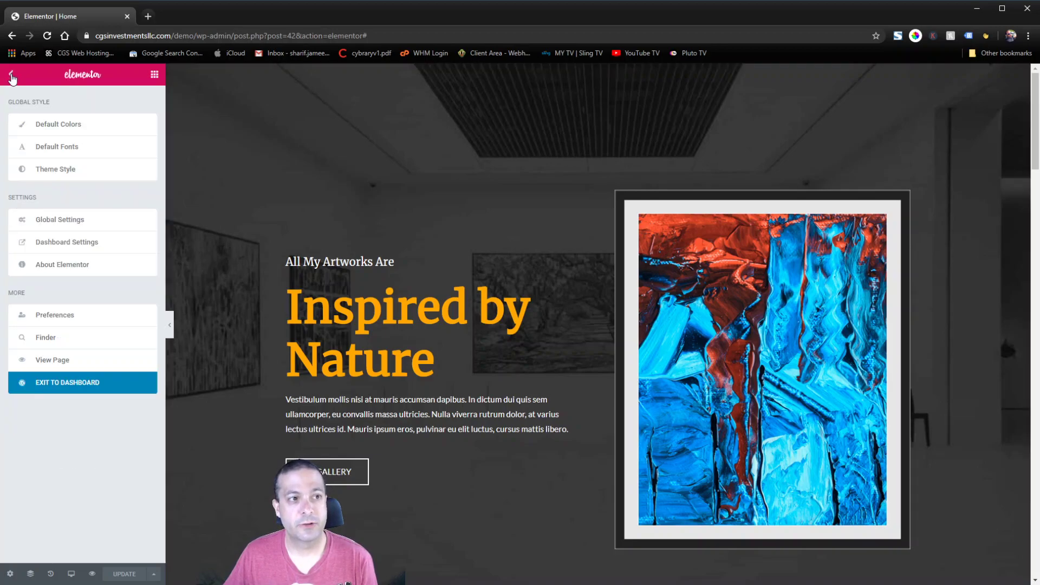
{"action": "left_click", "coordinate": [57, 384]}
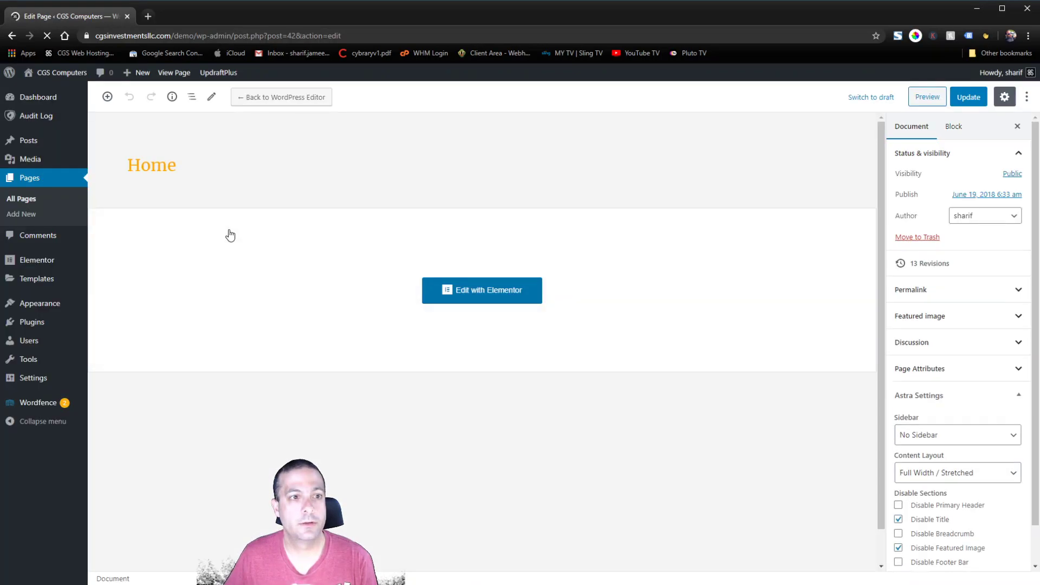
{"action": "mouse_move", "coordinate": [38, 290]}
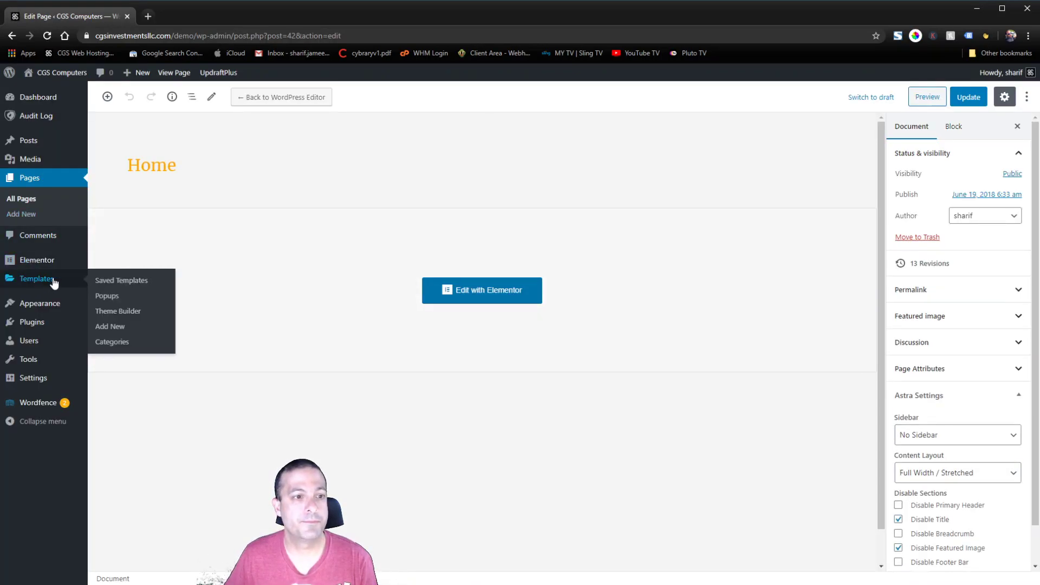
{"action": "mouse_move", "coordinate": [38, 262]}
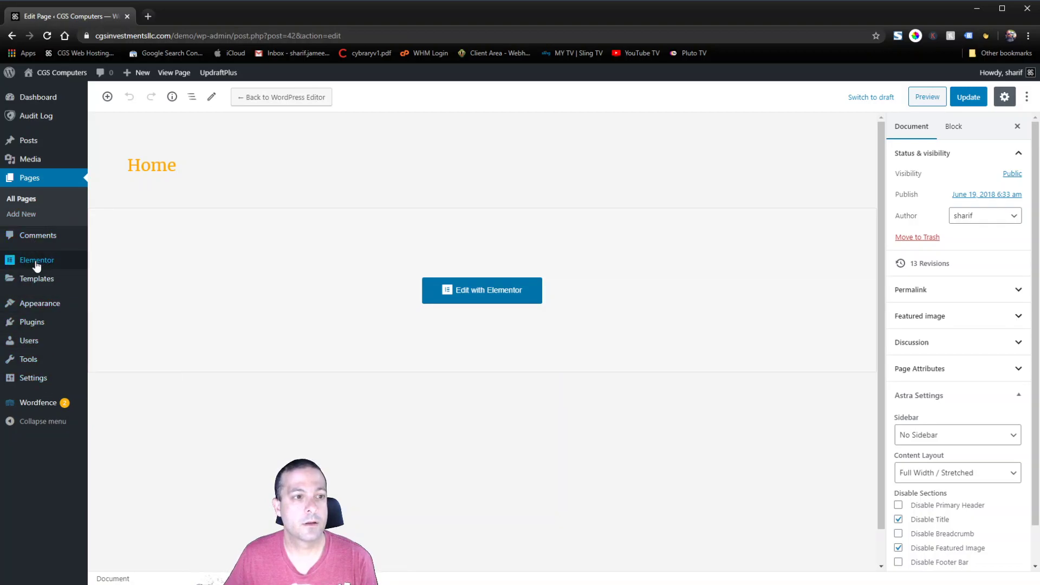
{"action": "mouse_move", "coordinate": [42, 317]}
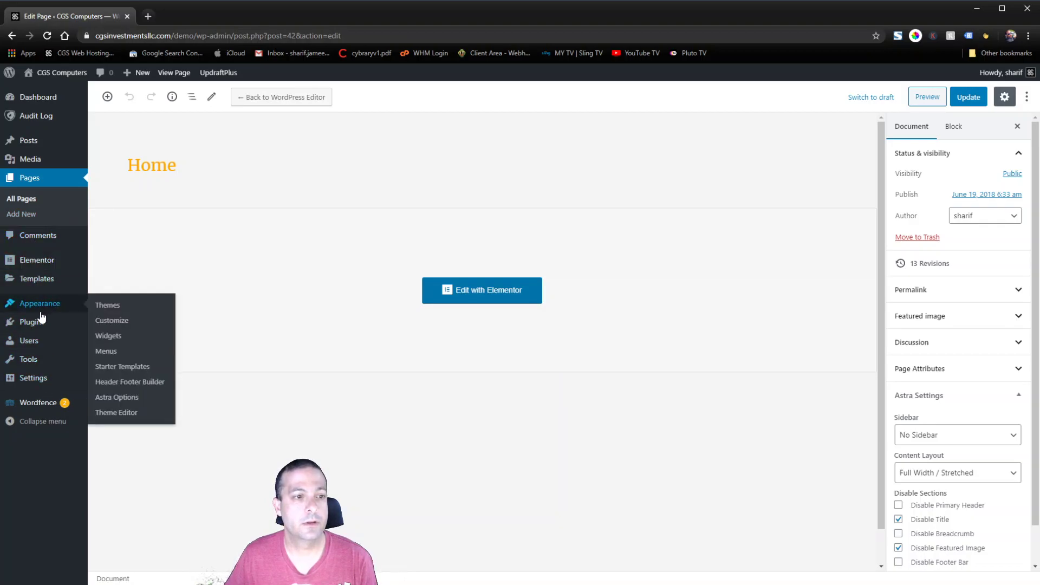
{"action": "left_click", "coordinate": [140, 382]}
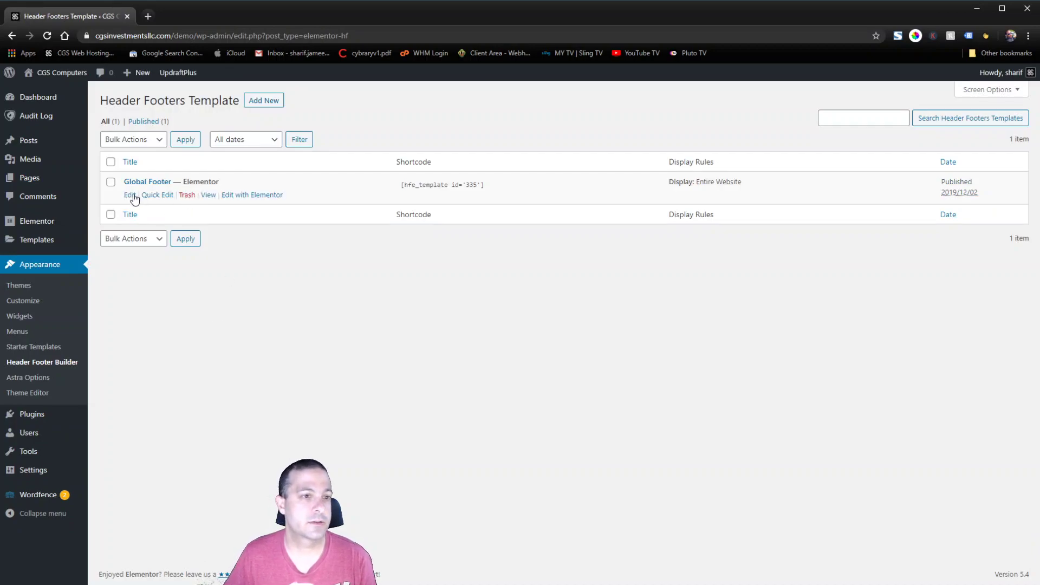
{"action": "mouse_move", "coordinate": [225, 199]}
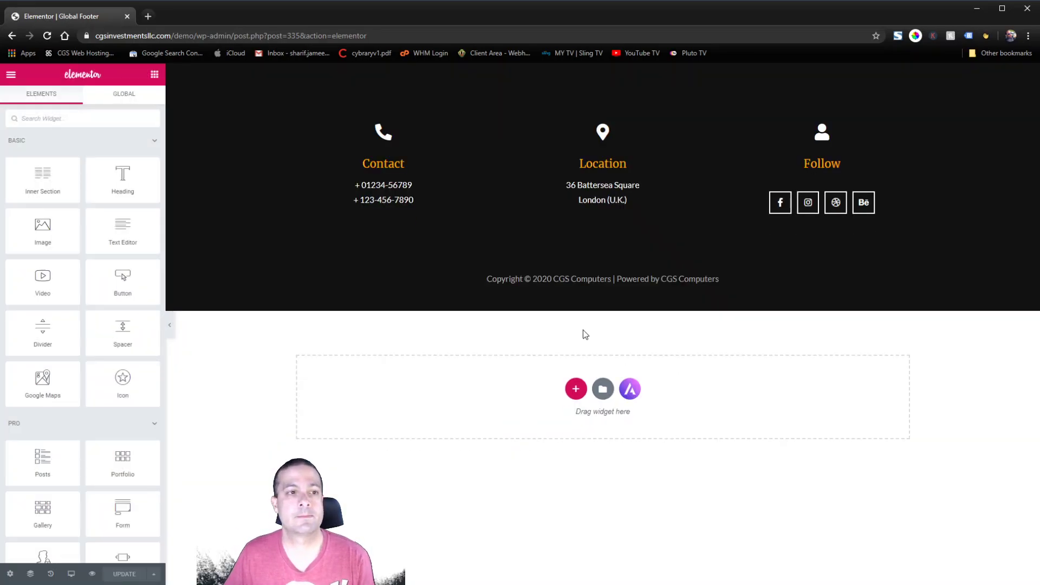
Step: Add a Button widget below the footer copyright, with green Success type and right alignment
{"action": "left_click", "coordinate": [57, 120]}
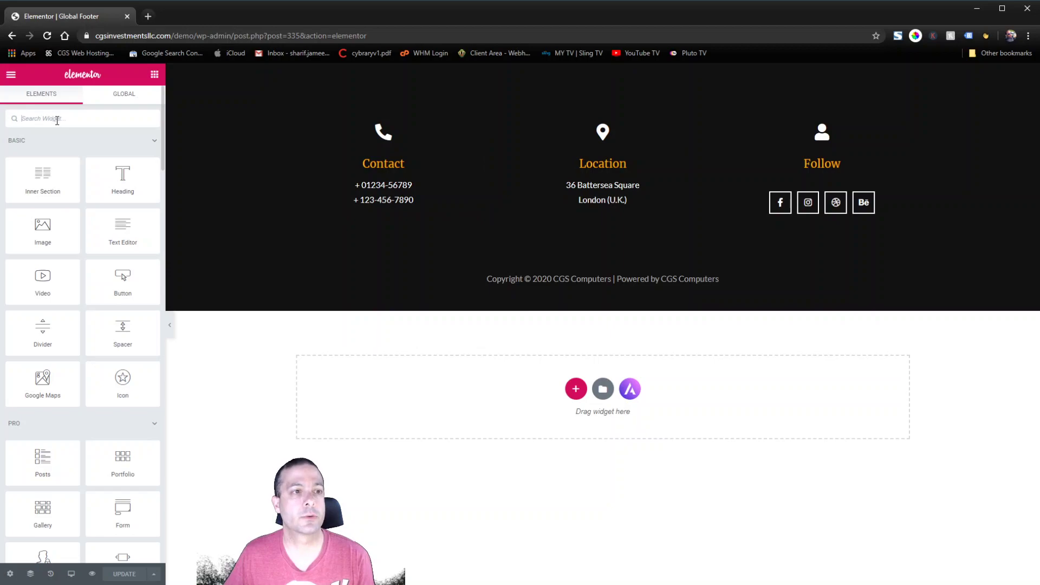
{"action": "type", "text": "but"}
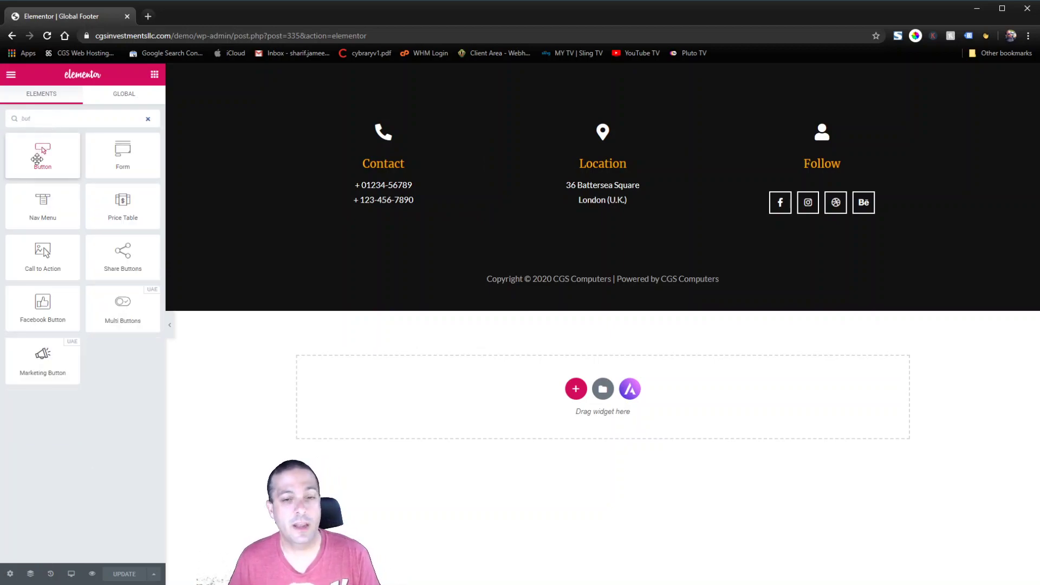
{"action": "left_click_drag", "start_coordinate": [44, 156], "coordinate": [629, 288]}
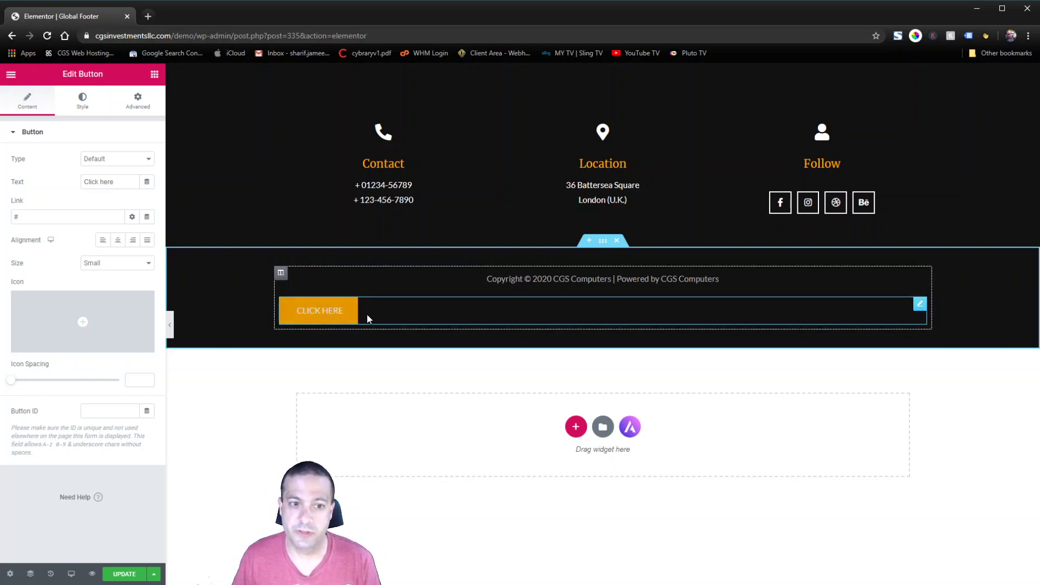
{"action": "left_click", "coordinate": [138, 157]}
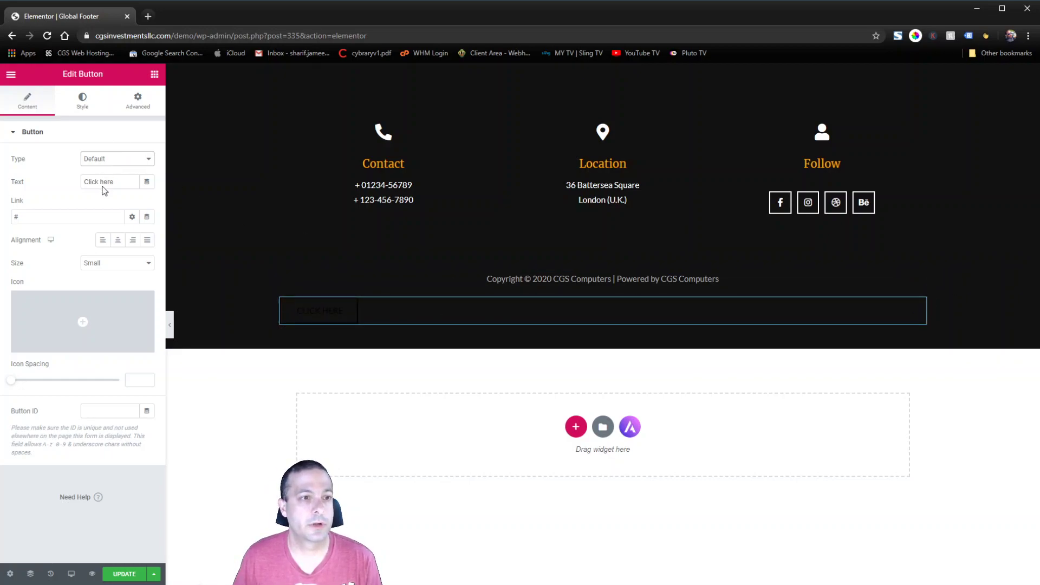
{"action": "left_click", "coordinate": [105, 191]}
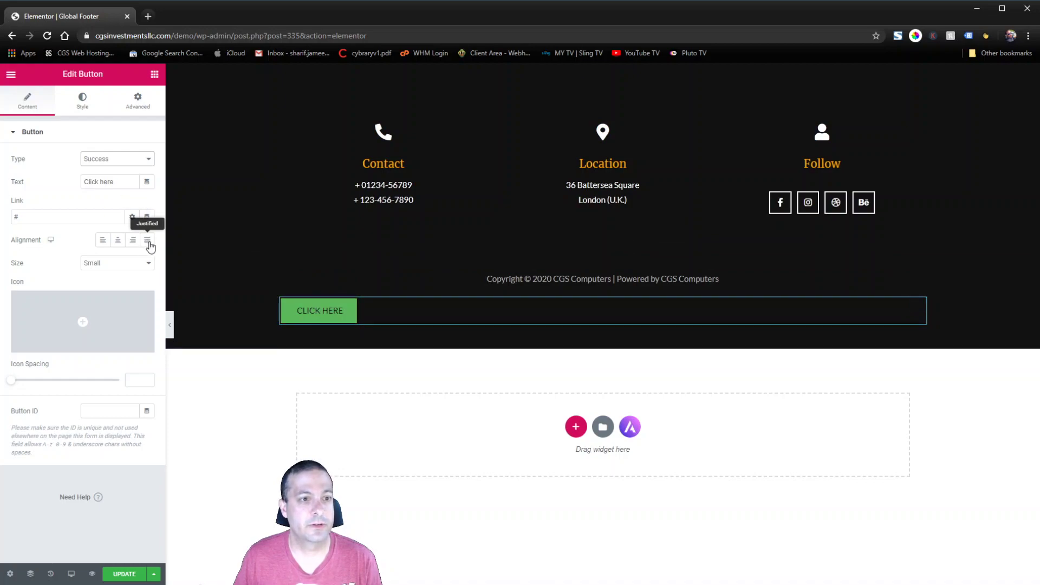
{"action": "left_click", "coordinate": [131, 241]}
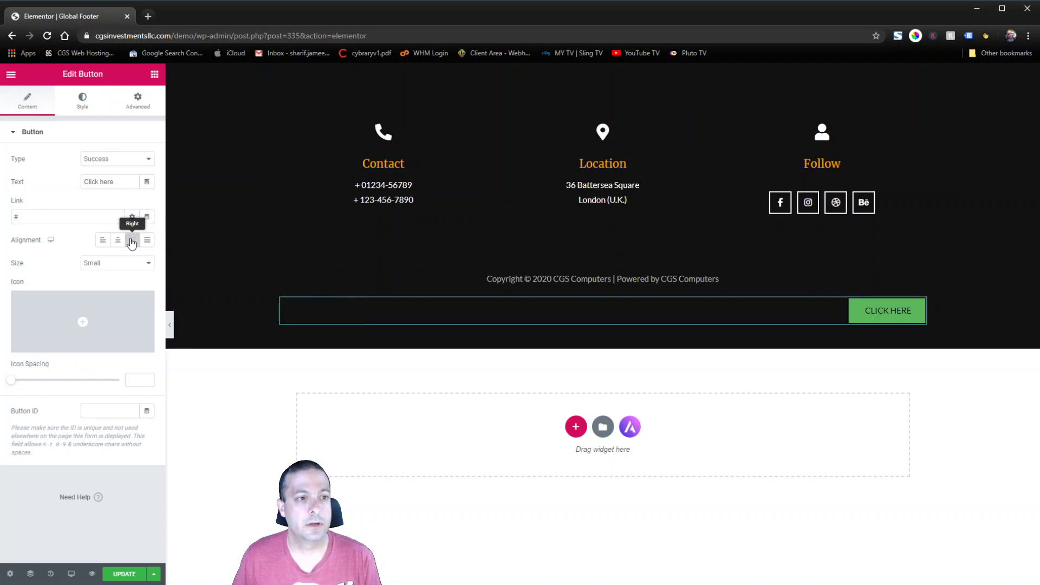
Step: Link the button to #cgs-top-section and change its label to 'Back to Top'
{"action": "left_click", "coordinate": [66, 217]}
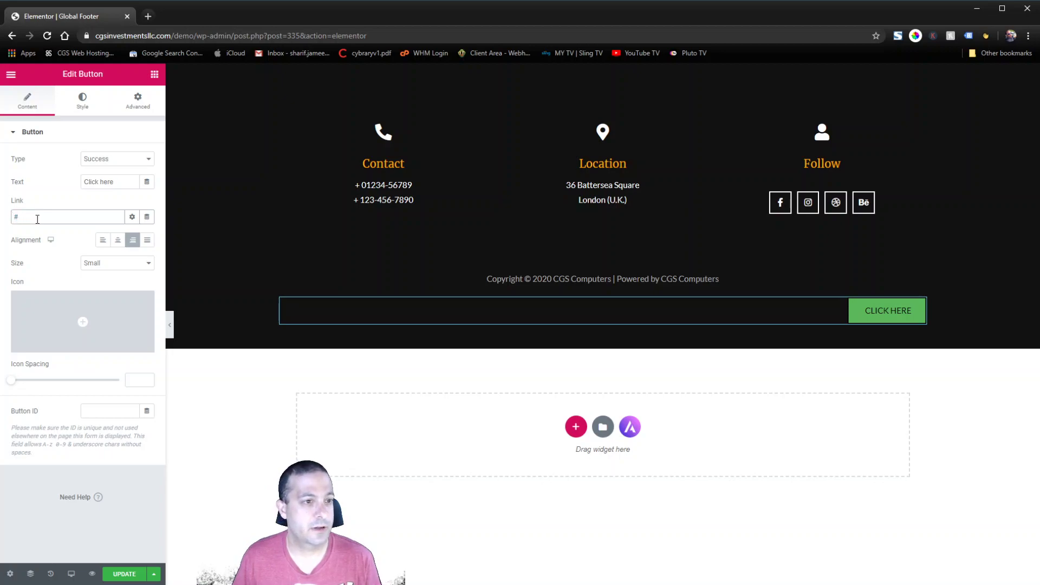
{"action": "type", "text": "cgs-top-section"}
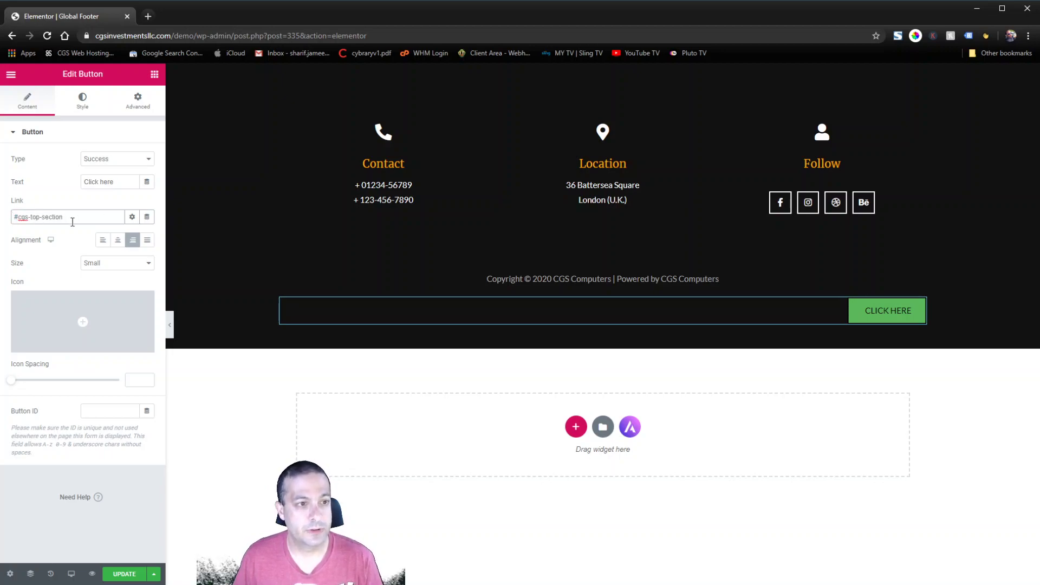
{"action": "left_click_drag", "start_coordinate": [65, 218], "coordinate": [12, 219]}
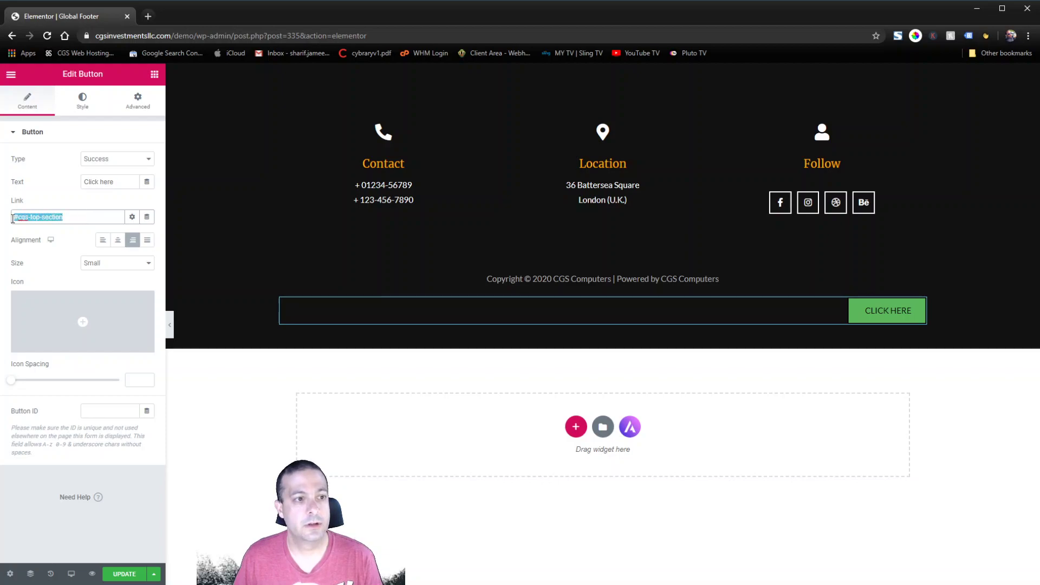
{"action": "left_click", "coordinate": [94, 215]}
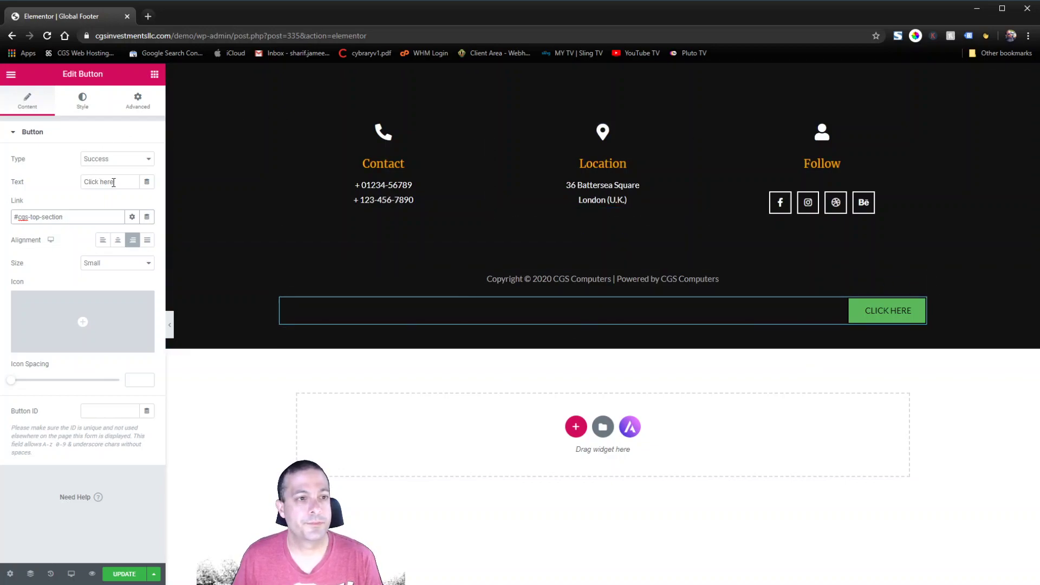
{"action": "triple_click", "coordinate": [112, 182]}
{"action": "type", "text": "Back to Top"}
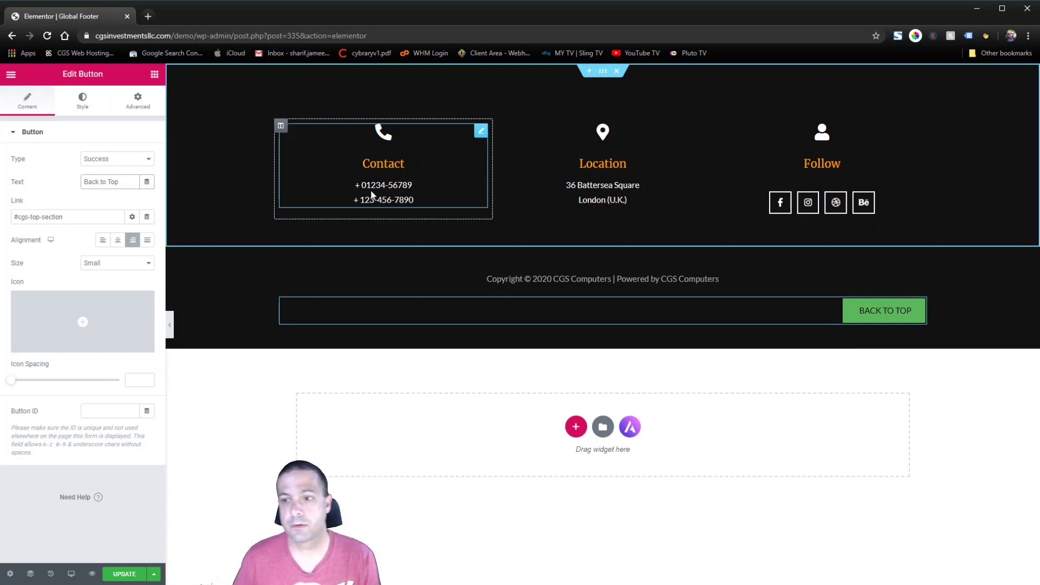
Step: Insert the double angle-up icon from the Icon Library as the button's icon
{"action": "mouse_move", "coordinate": [62, 353]}
{"action": "left_click", "coordinate": [90, 327]}
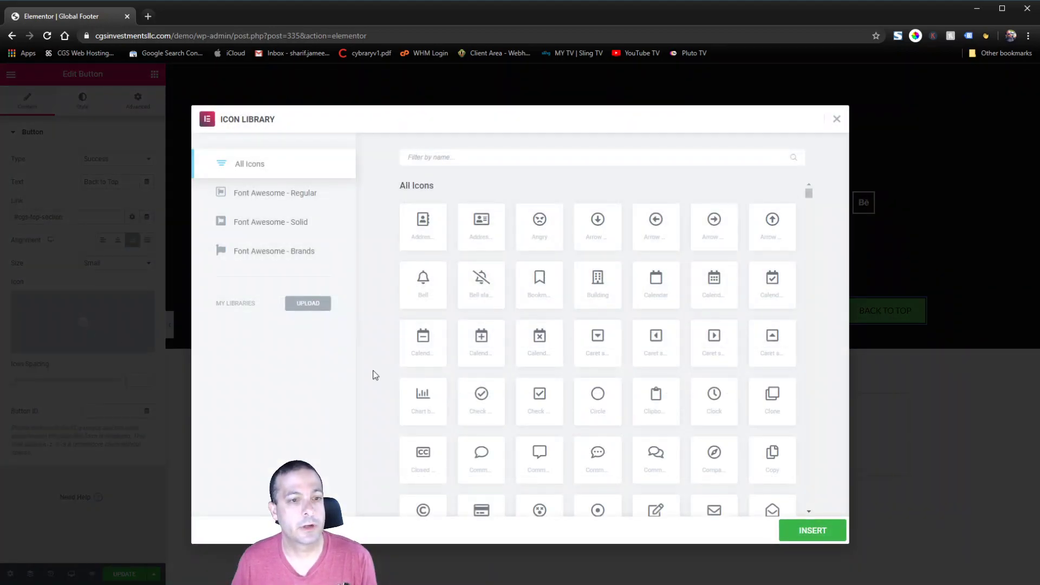
{"action": "scroll", "coordinate": [587, 371], "scroll_direction": "down", "scroll_amount": 8}
{"action": "scroll", "coordinate": [630, 406], "scroll_direction": "down", "scroll_amount": 15}
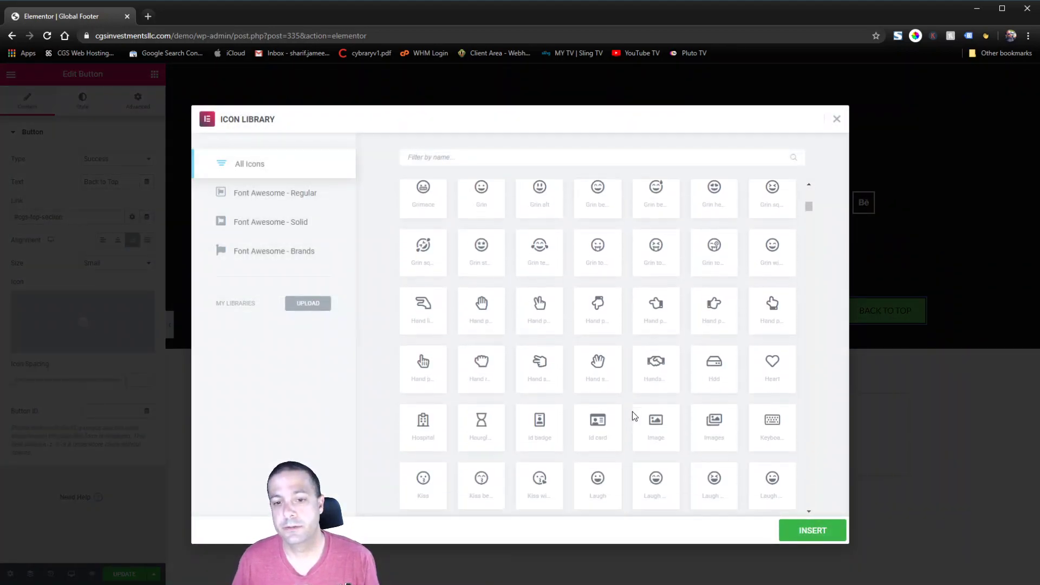
{"action": "scroll", "coordinate": [640, 425], "scroll_direction": "down", "scroll_amount": 3}
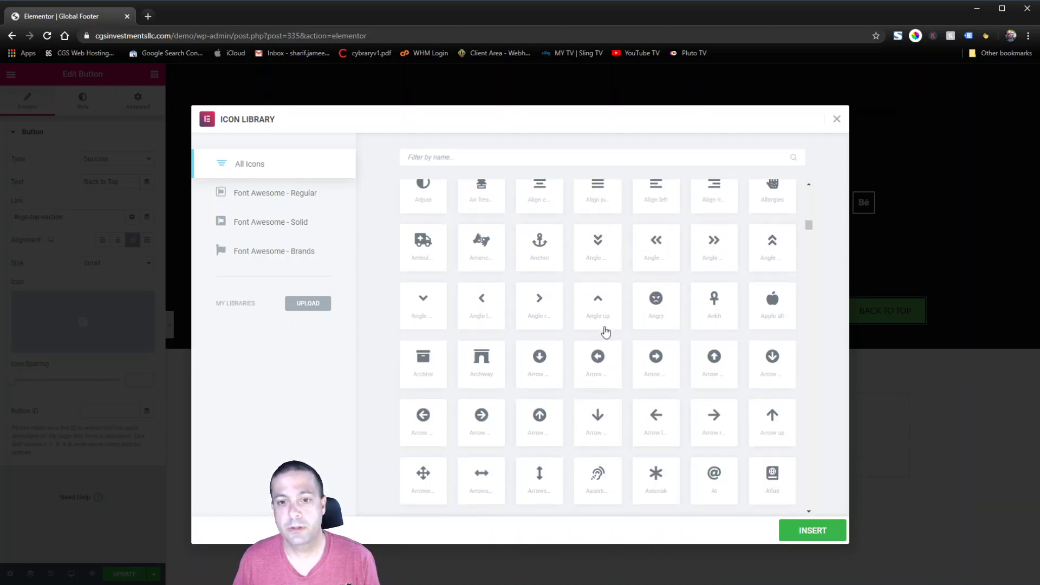
{"action": "left_click", "coordinate": [600, 310]}
{"action": "left_click", "coordinate": [766, 234]}
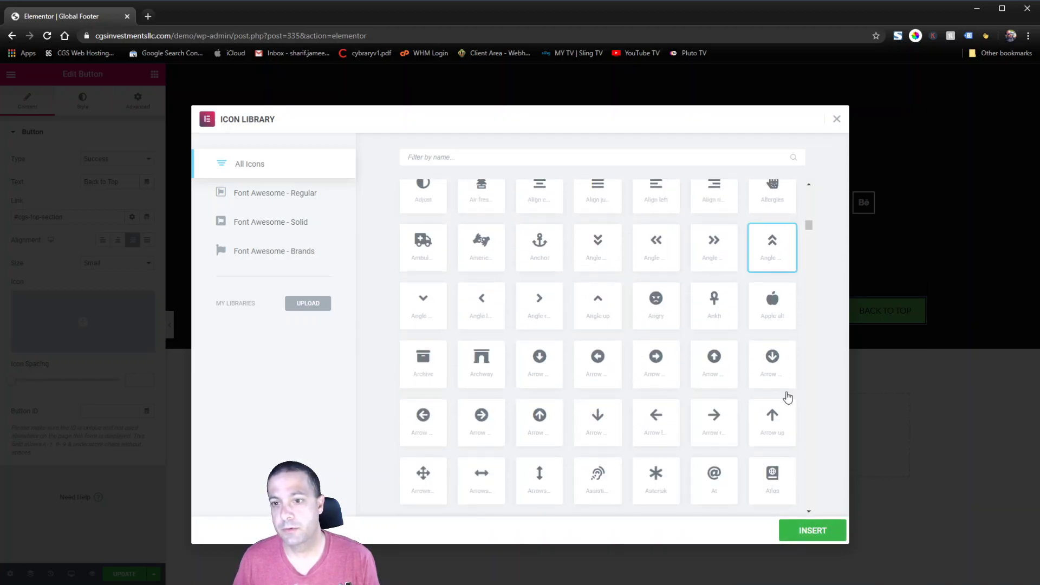
{"action": "left_click", "coordinate": [812, 530]}
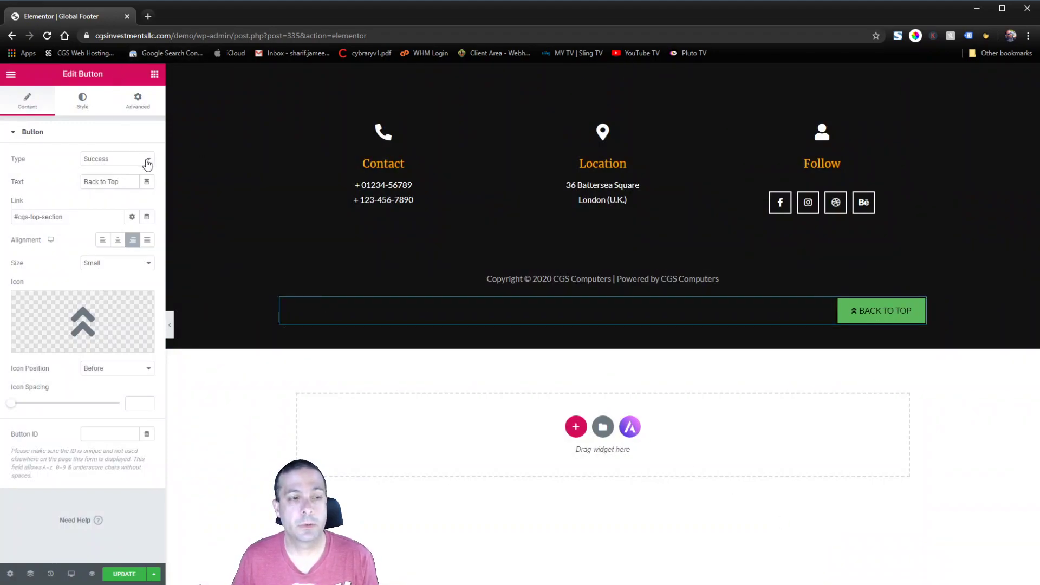
Step: Set the button's position to Fixed, anchored to the bottom of the screen
{"action": "left_click", "coordinate": [138, 101]}
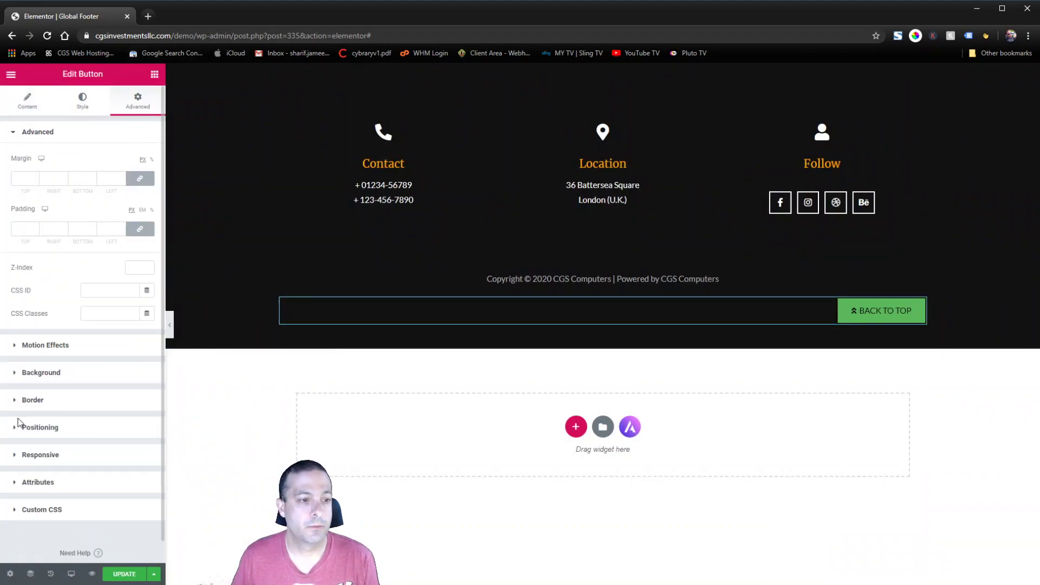
{"action": "left_click", "coordinate": [33, 430]}
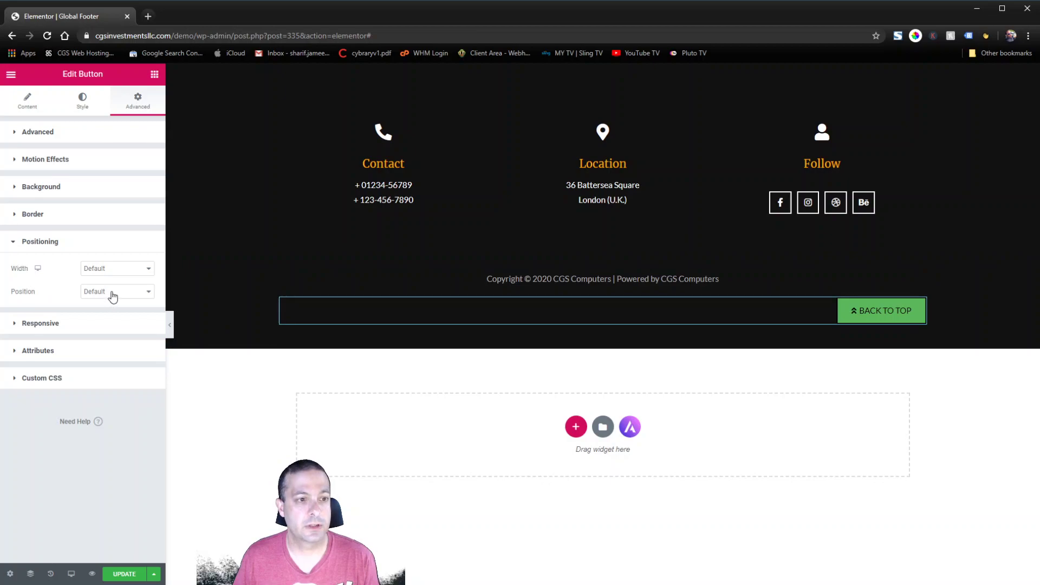
{"action": "left_click", "coordinate": [111, 323]}
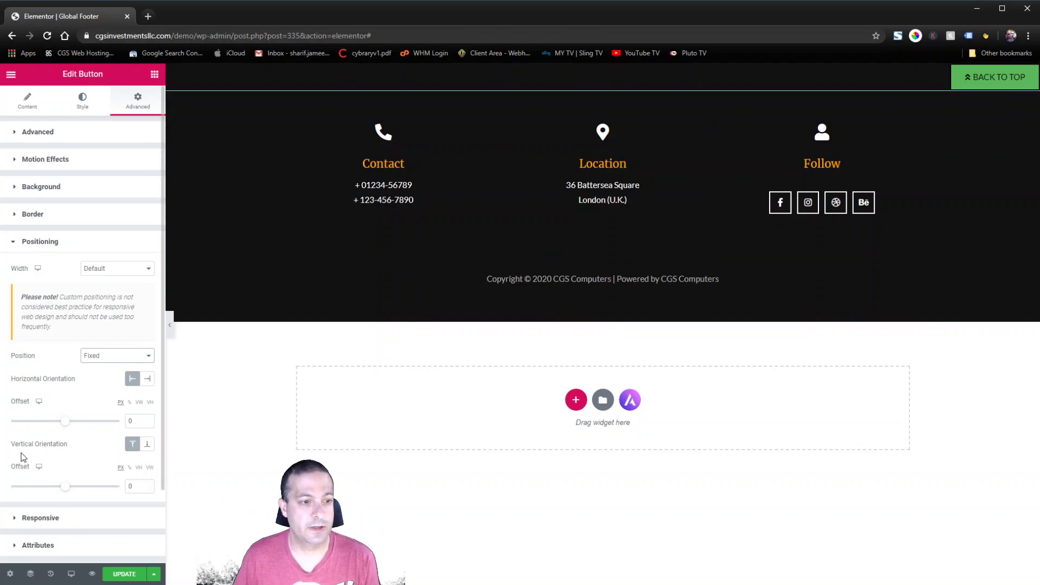
{"action": "left_click", "coordinate": [147, 444]}
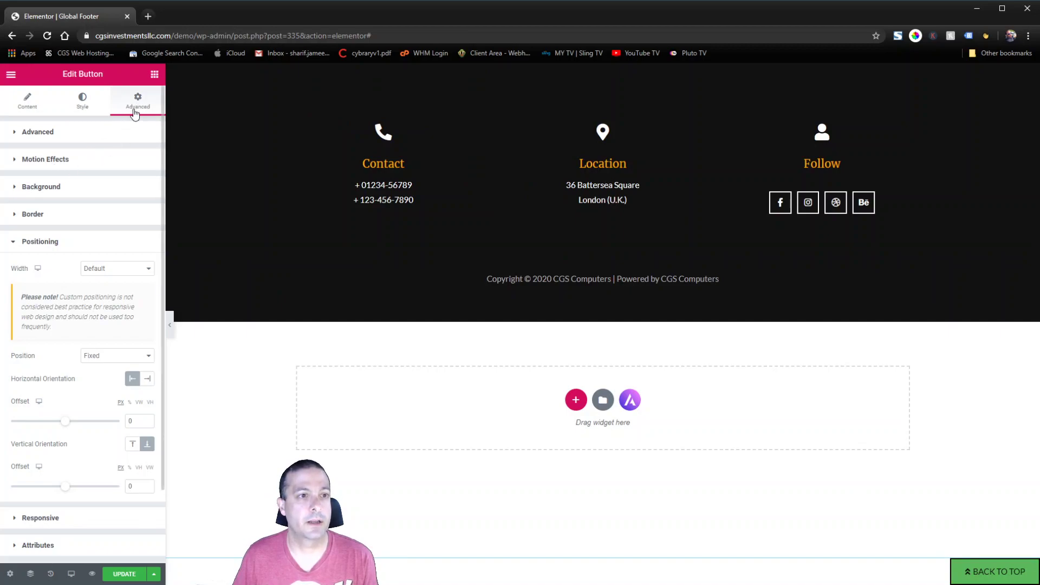
Step: Unlink the button's padding, set right and bottom to 25, then switch padding to Tablet
{"action": "left_click", "coordinate": [38, 132]}
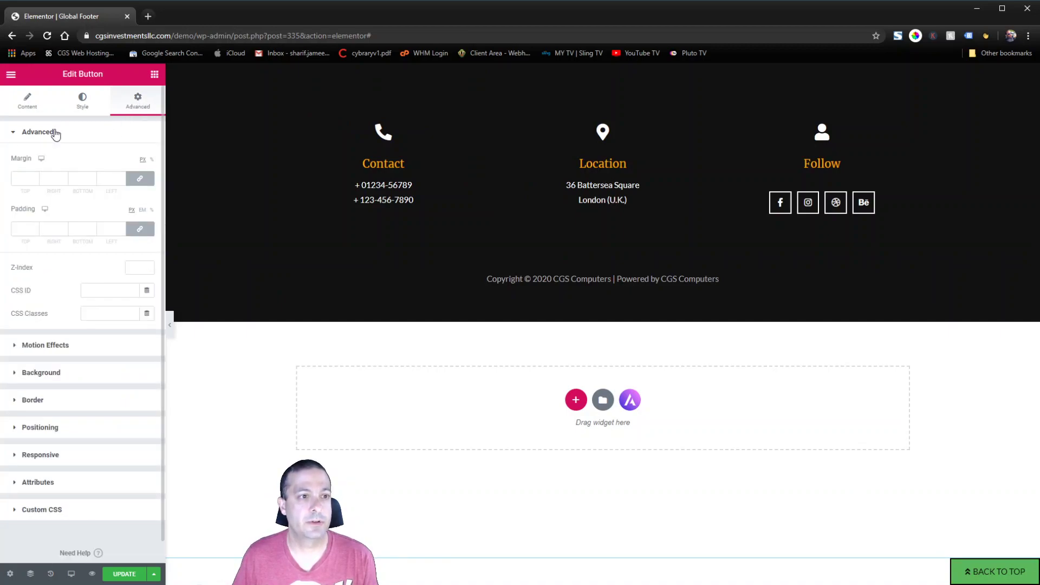
{"action": "left_click", "coordinate": [140, 229]}
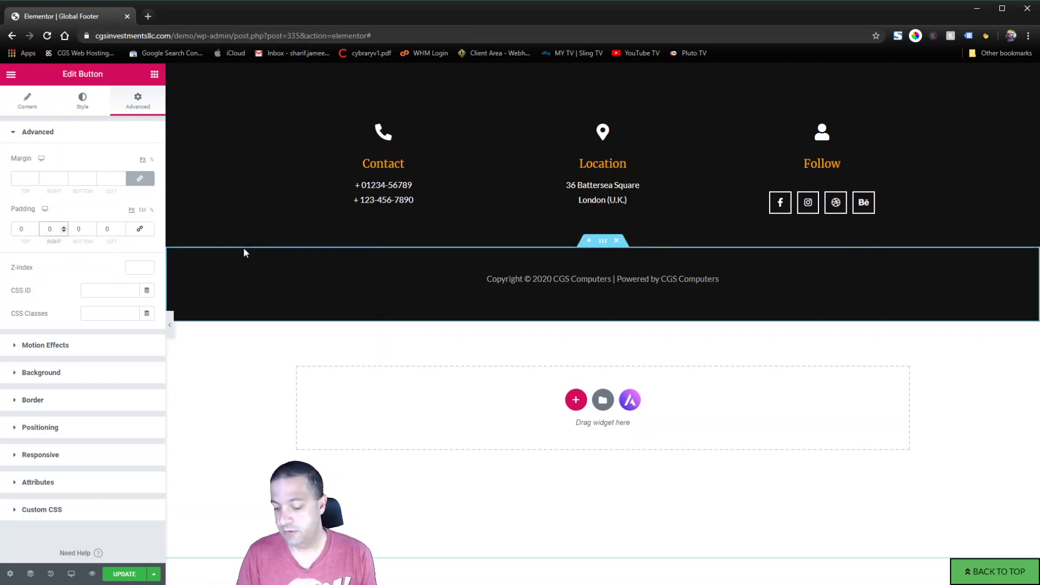
{"action": "type", "text": "50"}
{"action": "key", "text": "BackSpace"}
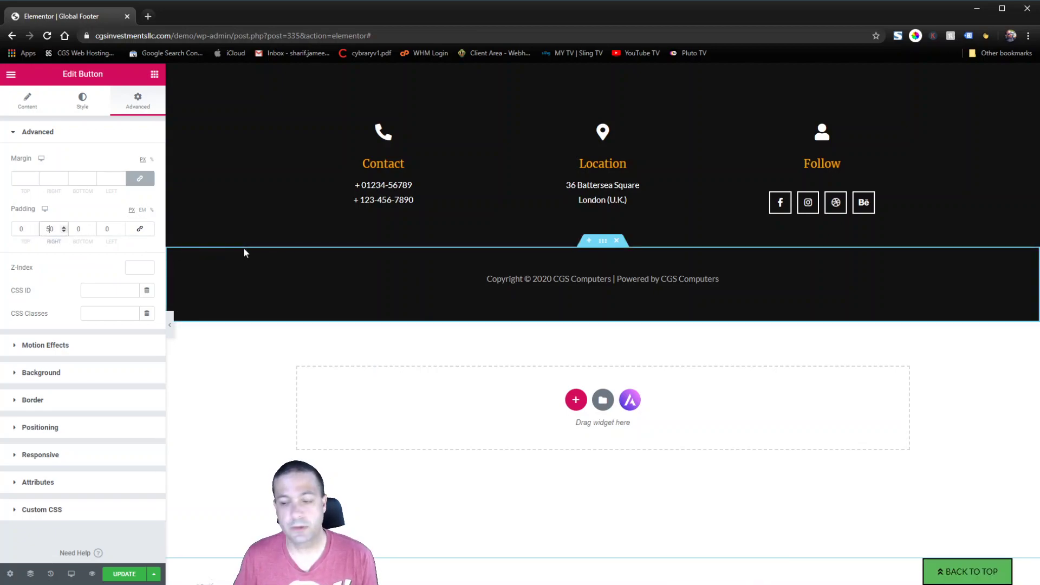
{"action": "left_click", "coordinate": [75, 228]}
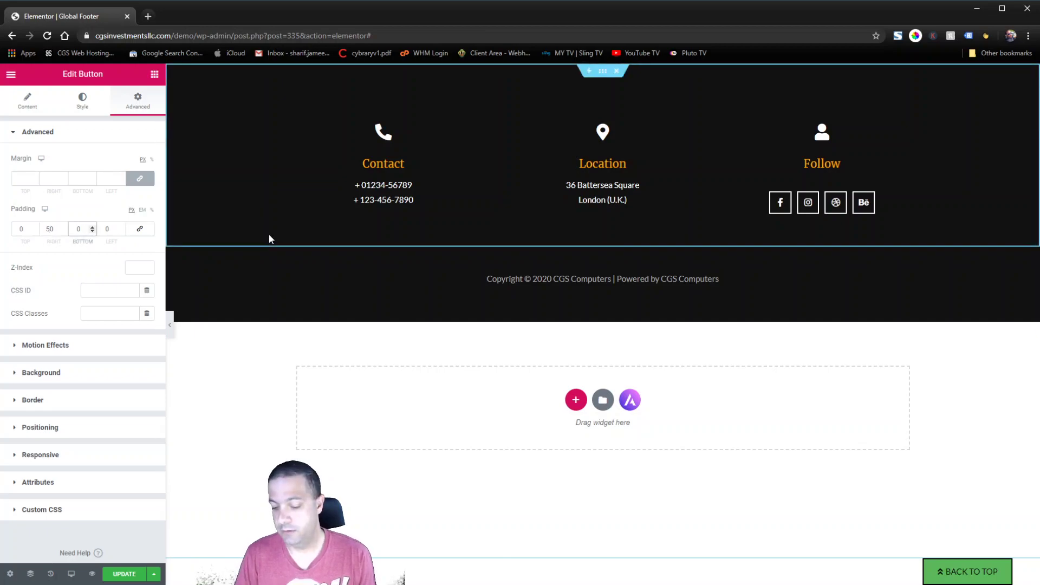
{"action": "type", "text": "5"}
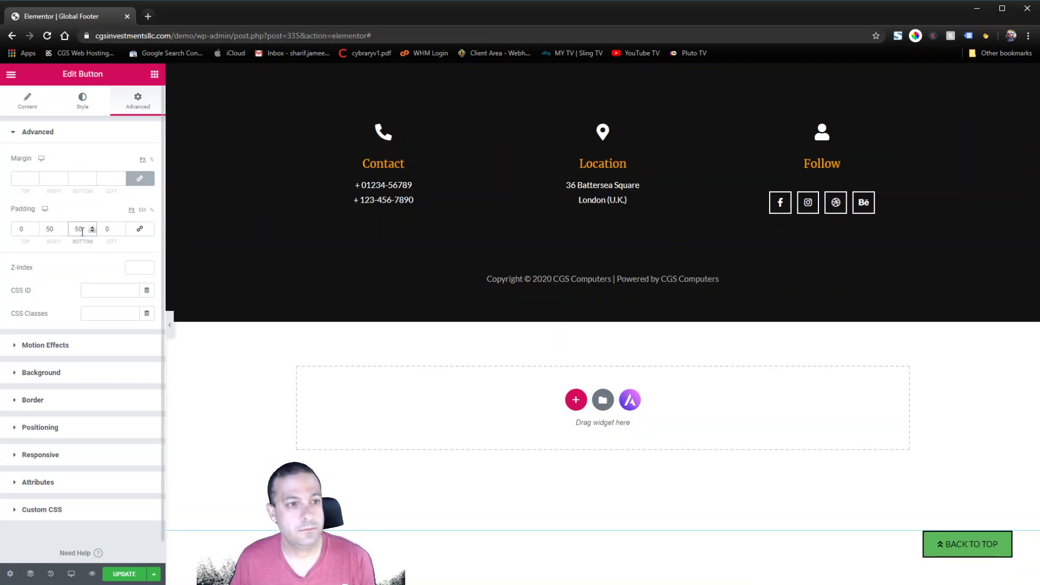
{"action": "key", "text": "BackSpace"}
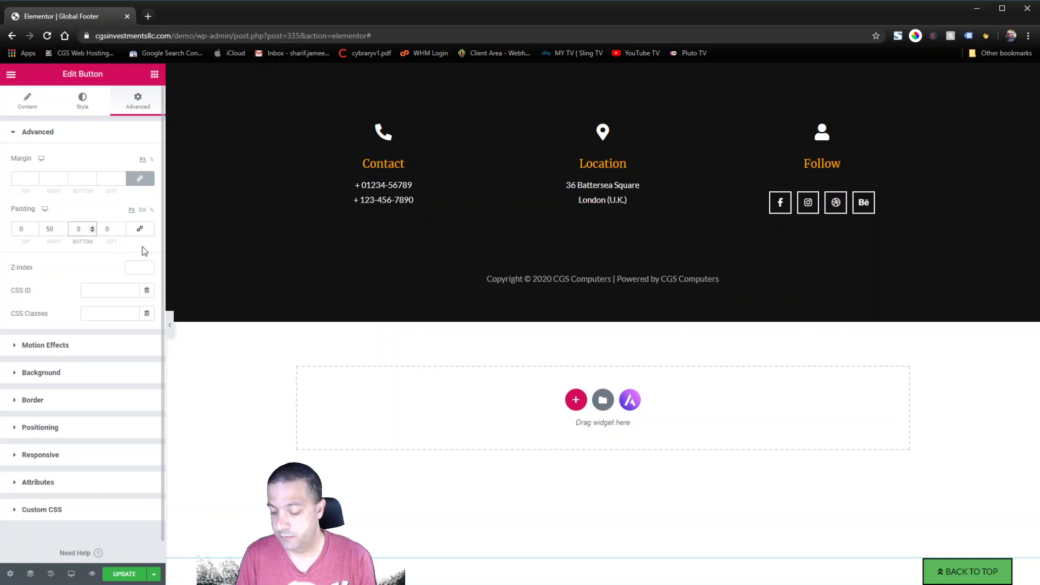
{"action": "type", "text": "25"}
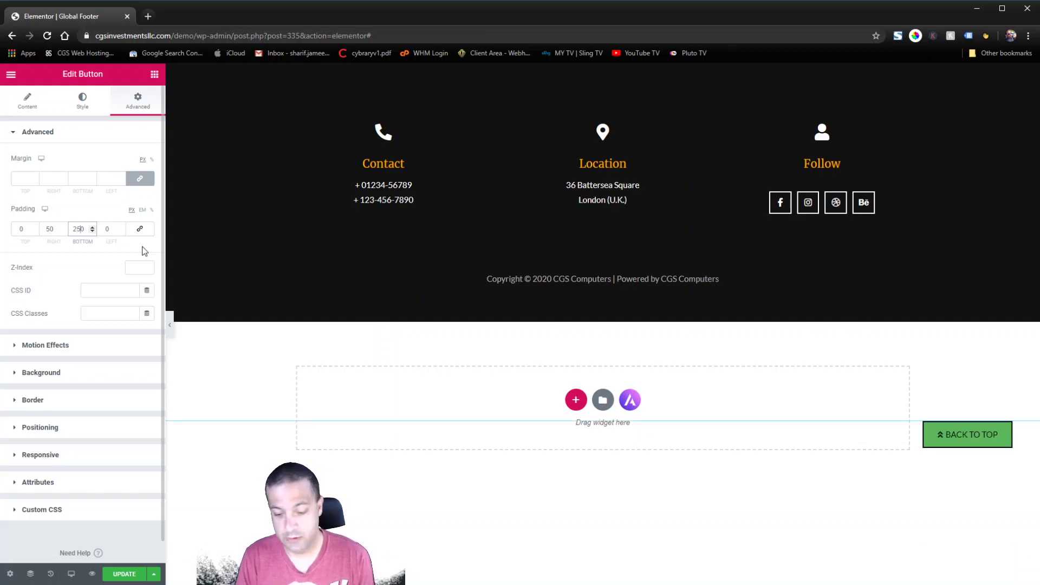
{"action": "key", "text": "Delete"}
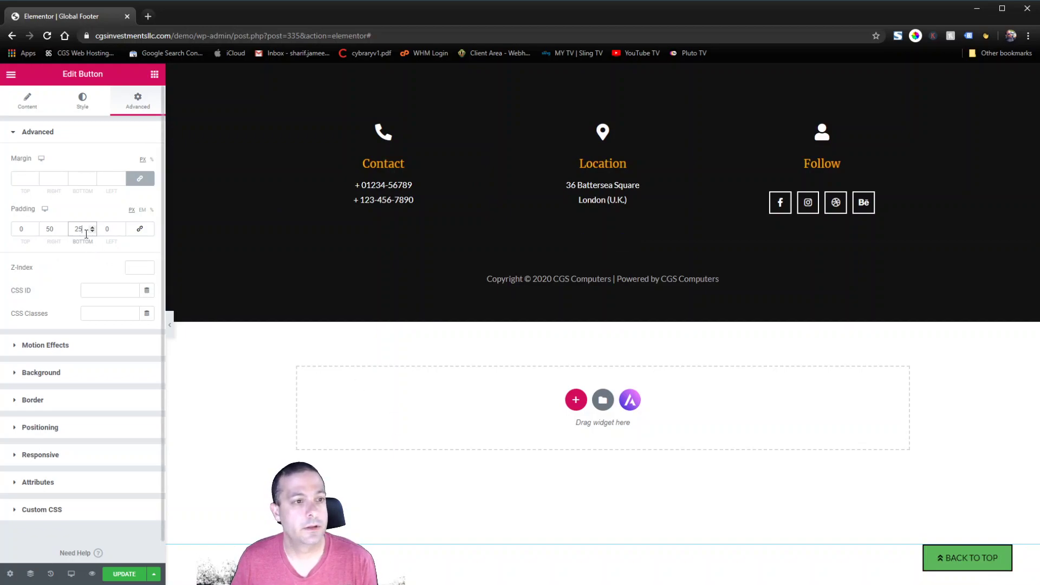
{"action": "double_click", "coordinate": [41, 227]}
{"action": "type", "text": "25"}
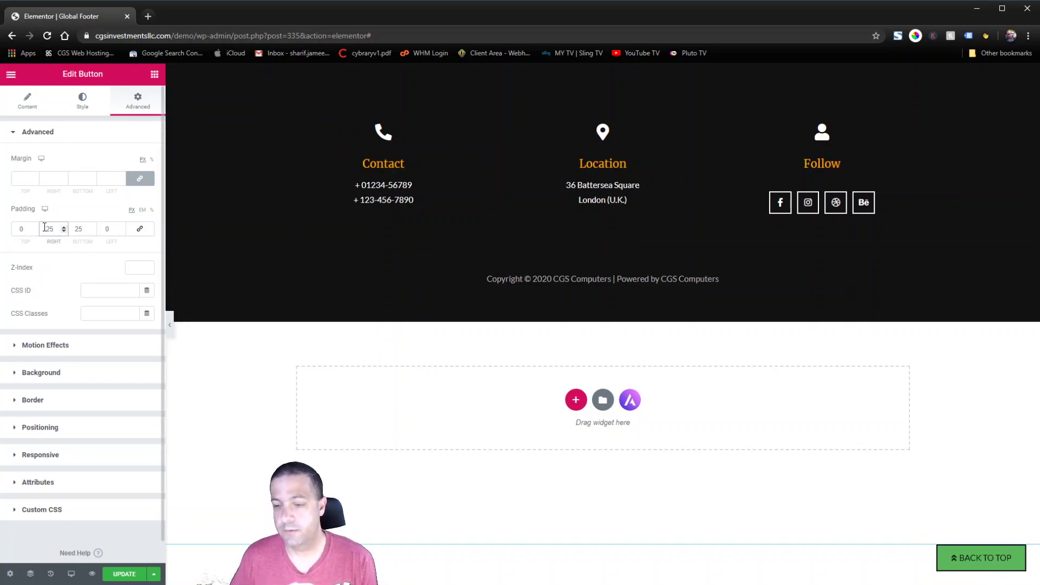
{"action": "left_click", "coordinate": [44, 209]}
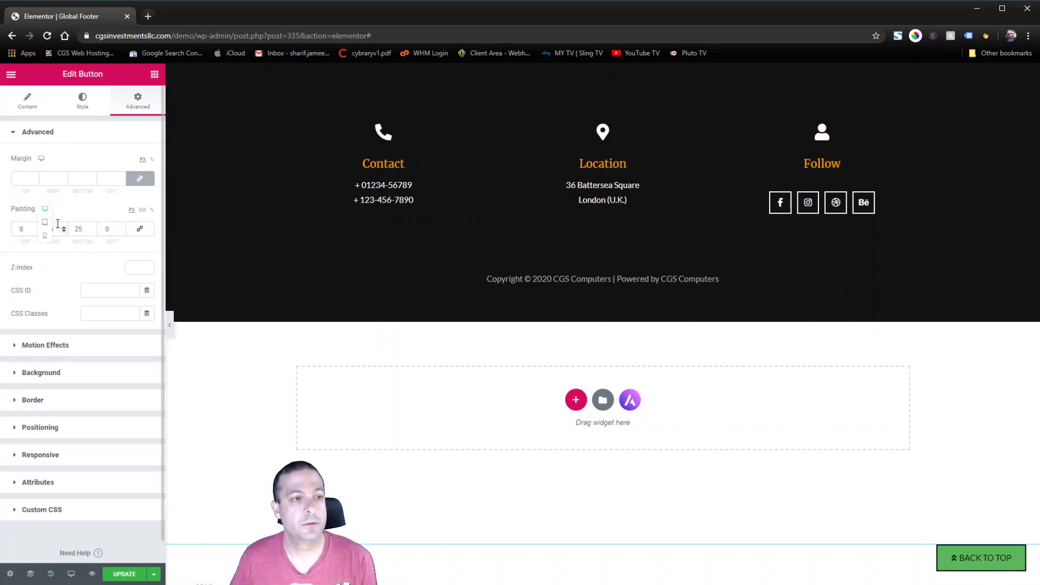
{"action": "left_click", "coordinate": [44, 222]}
{"action": "scroll", "coordinate": [705, 455], "scroll_direction": "down", "scroll_amount": 3}
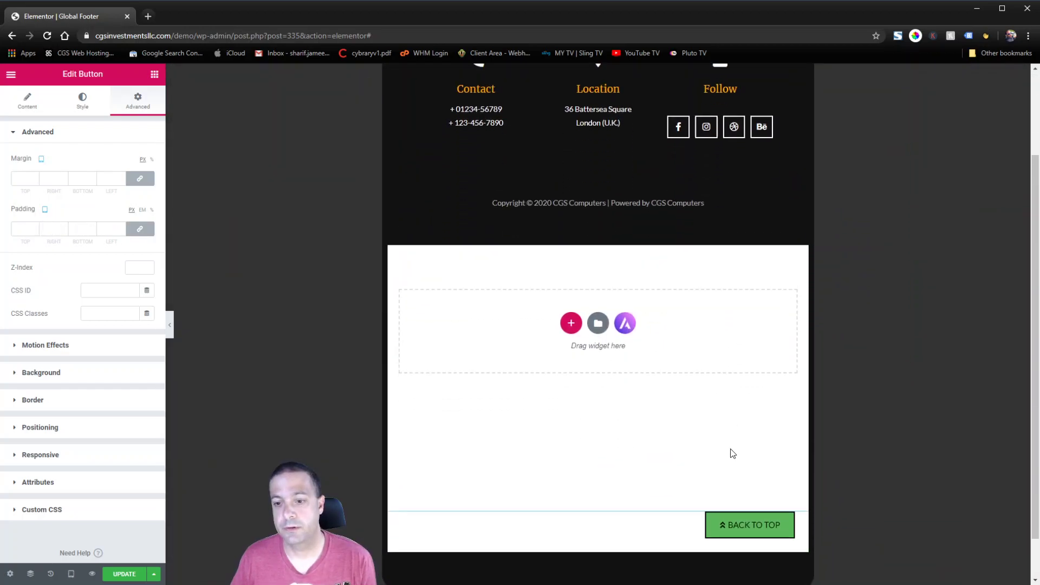
{"action": "scroll", "coordinate": [734, 476], "scroll_direction": "up", "scroll_amount": 3}
{"action": "scroll", "coordinate": [734, 477], "scroll_direction": "down", "scroll_amount": 3}
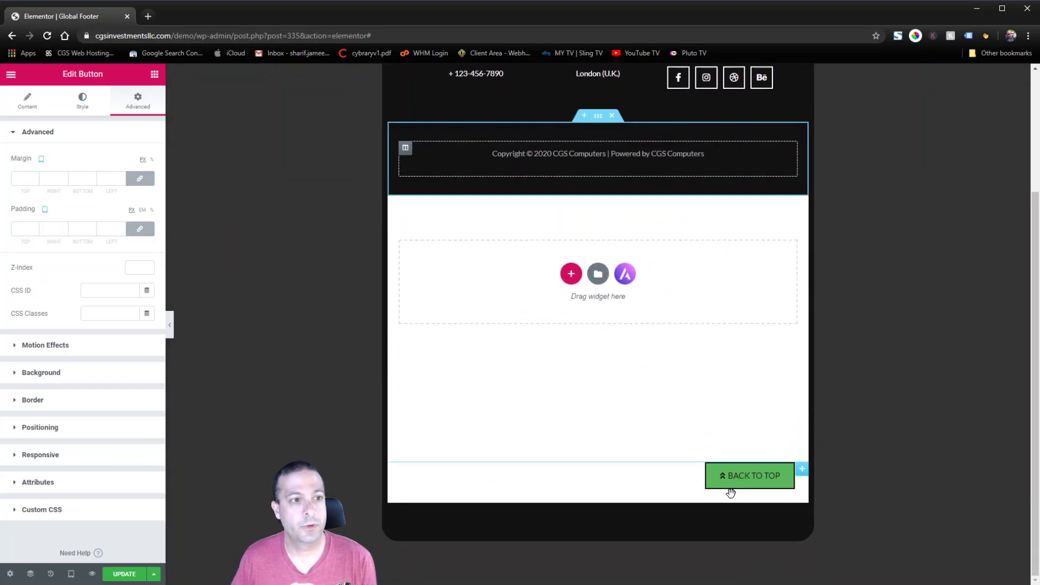
{"action": "scroll", "coordinate": [731, 487], "scroll_direction": "up", "scroll_amount": 3}
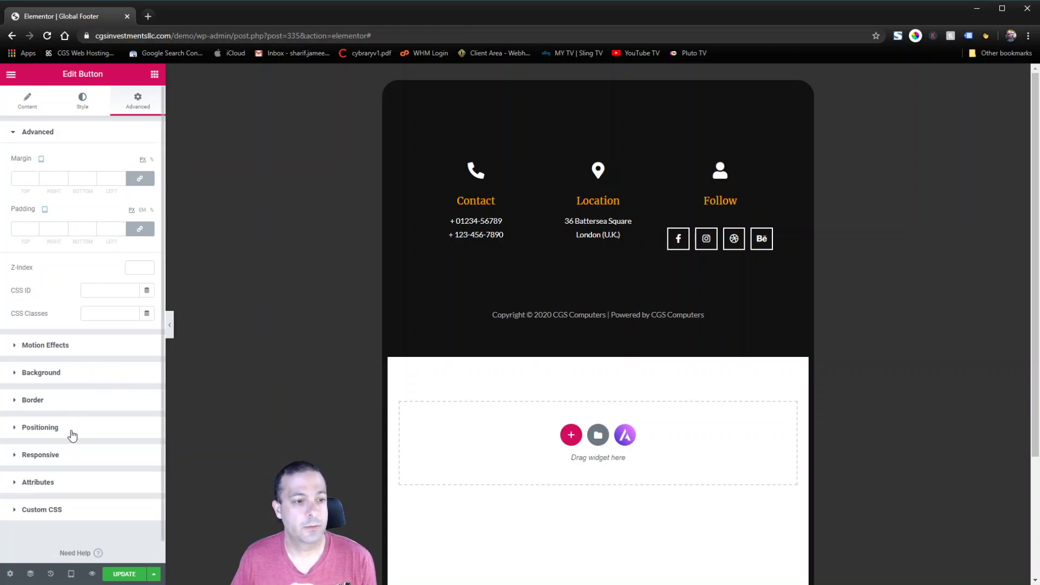
{"action": "left_click", "coordinate": [72, 427]}
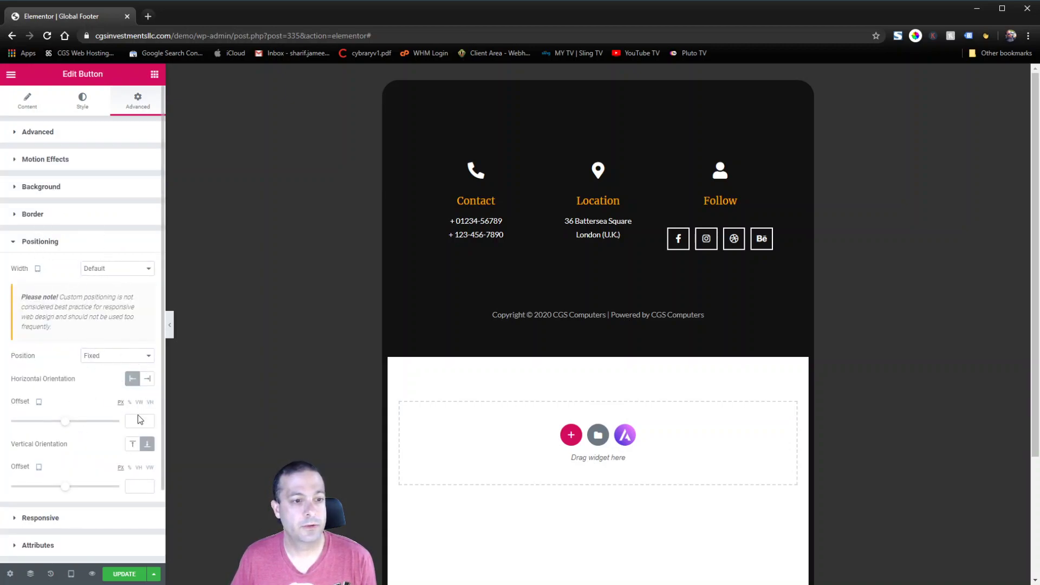
{"action": "scroll", "coordinate": [704, 460], "scroll_direction": "down", "scroll_amount": 2}
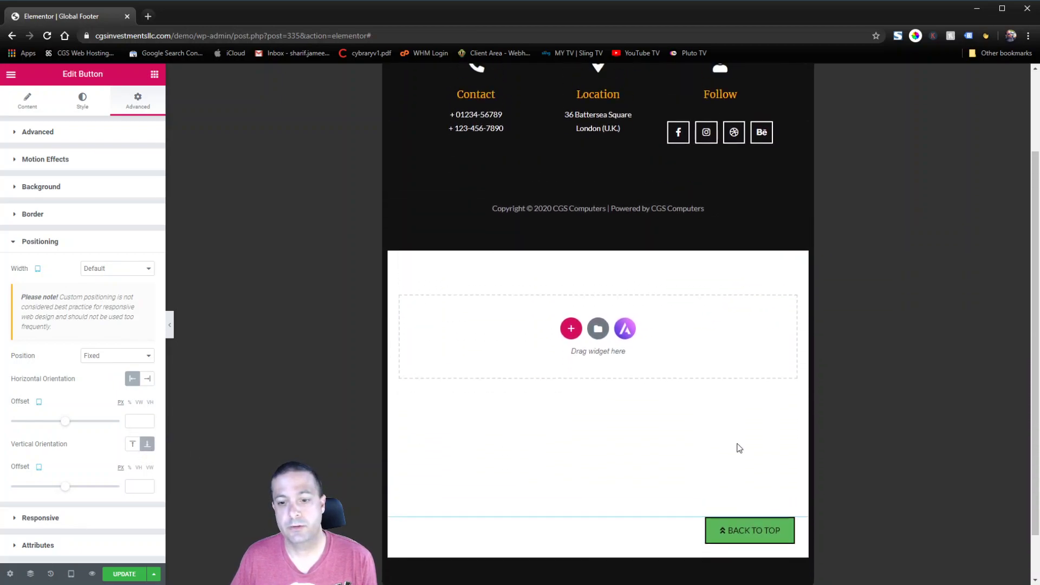
{"action": "scroll", "coordinate": [738, 448], "scroll_direction": "up", "scroll_amount": 1}
{"action": "scroll", "coordinate": [740, 471], "scroll_direction": "down", "scroll_amount": 3}
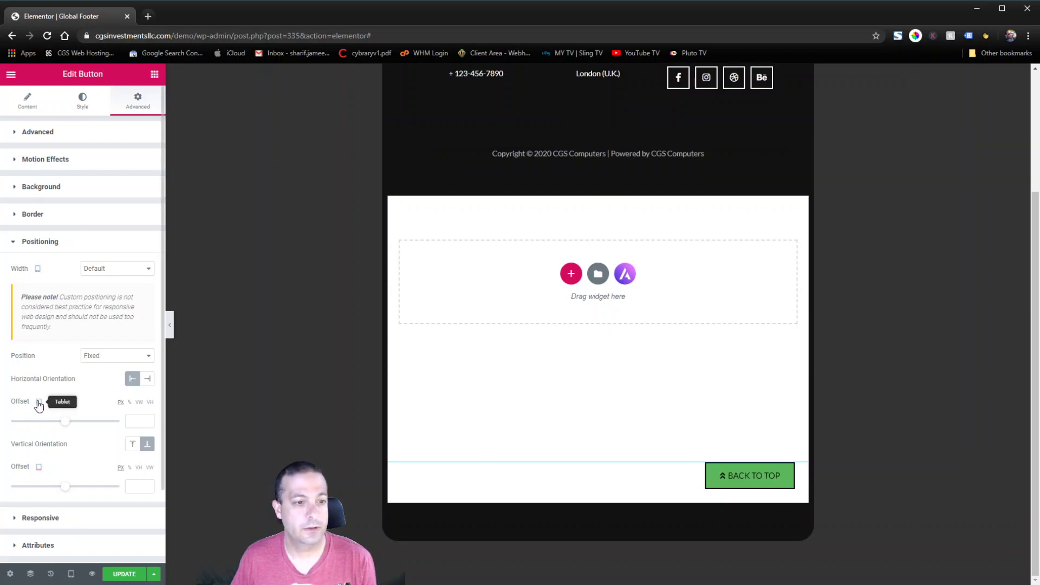
Step: Switch padding to Mobile, set every side to 0, and update the footer
{"action": "left_click", "coordinate": [38, 133]}
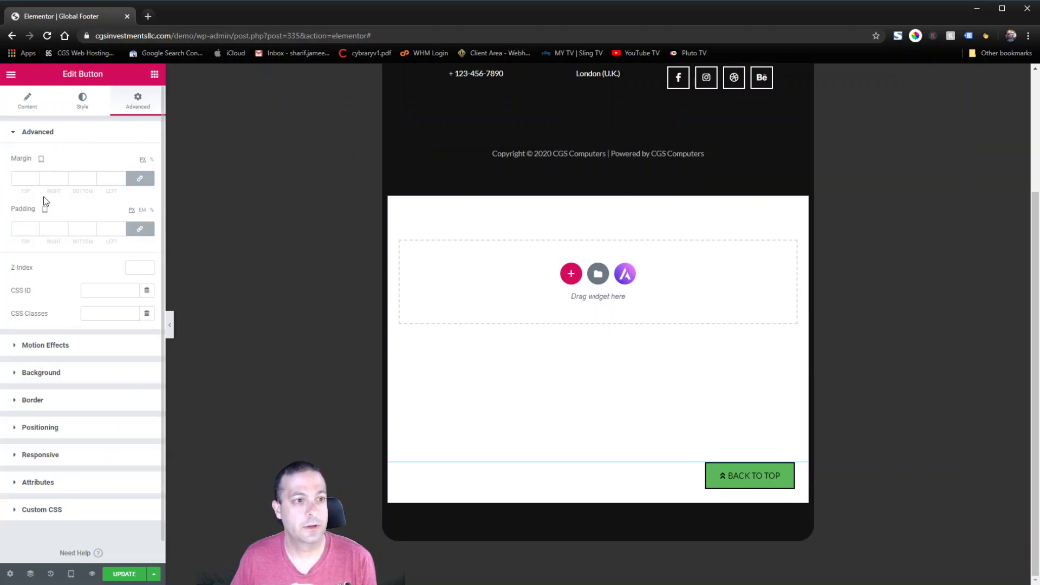
{"action": "left_click", "coordinate": [45, 222]}
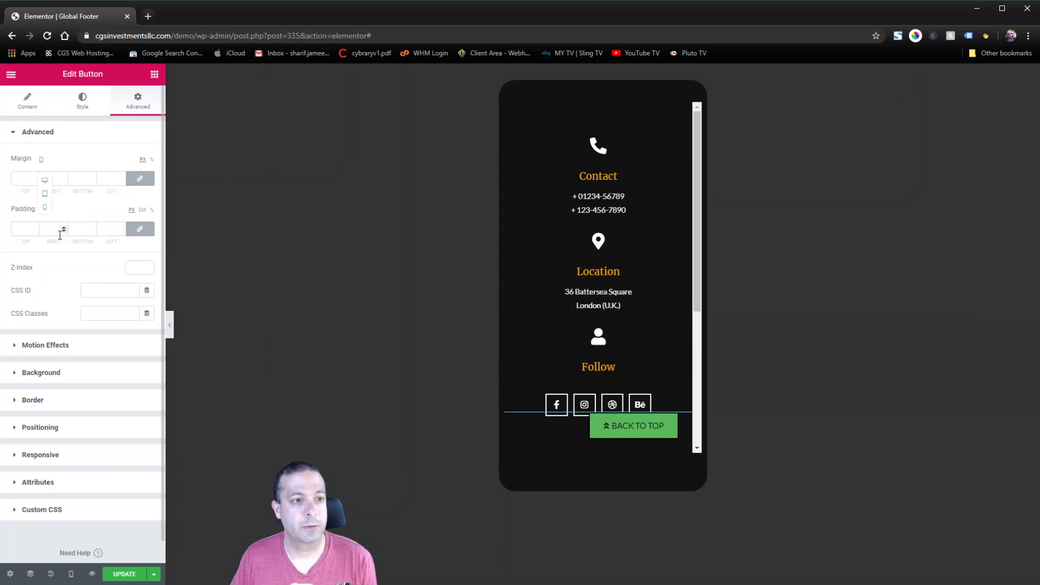
{"action": "left_click", "coordinate": [139, 229]}
{"action": "scroll", "coordinate": [597, 429], "scroll_direction": "down", "scroll_amount": 4}
{"action": "scroll", "coordinate": [679, 456], "scroll_direction": "up", "scroll_amount": 4}
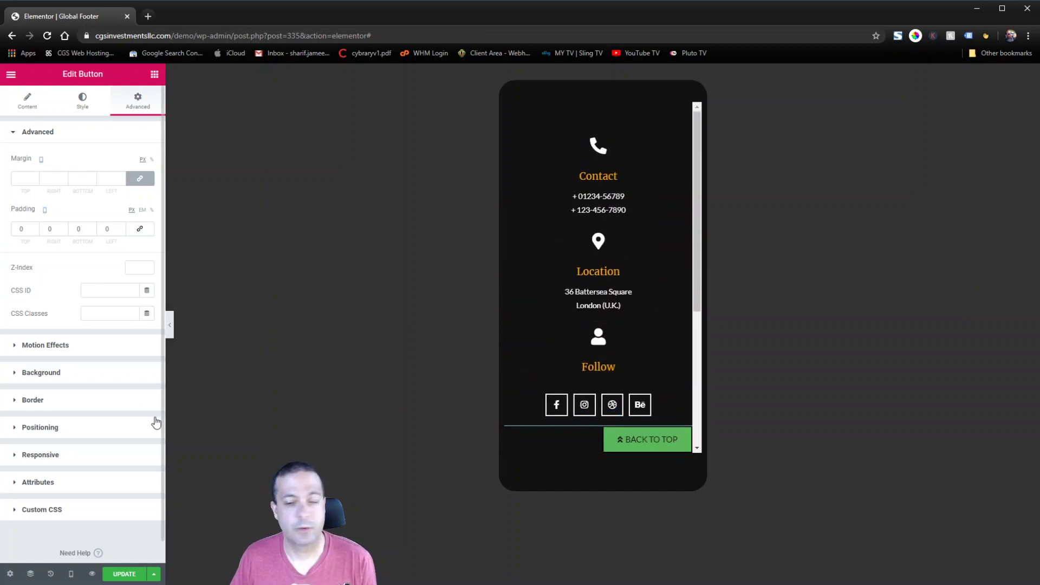
{"action": "left_click", "coordinate": [127, 574]}
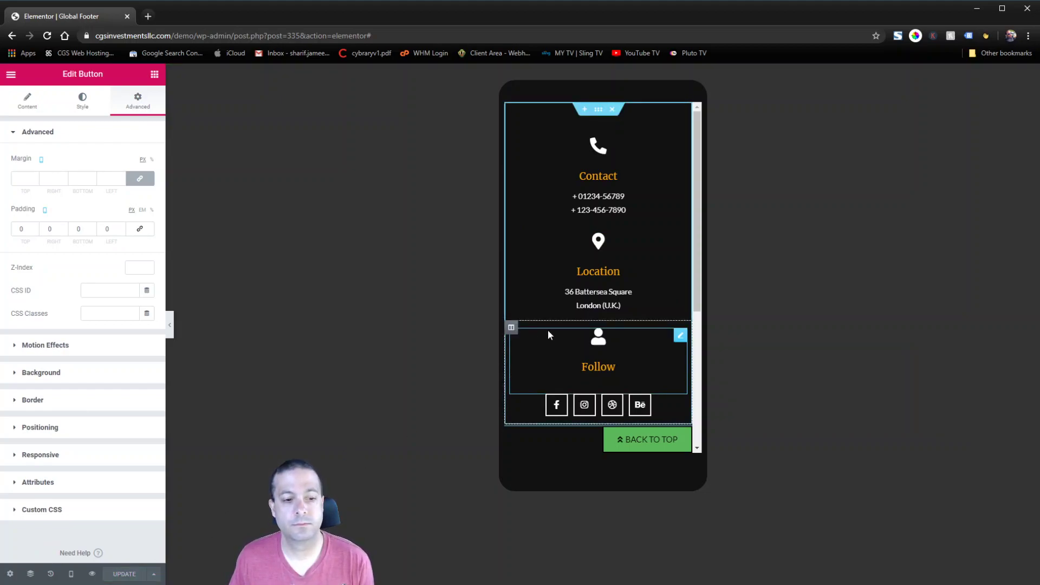
{"action": "left_click", "coordinate": [10, 76]}
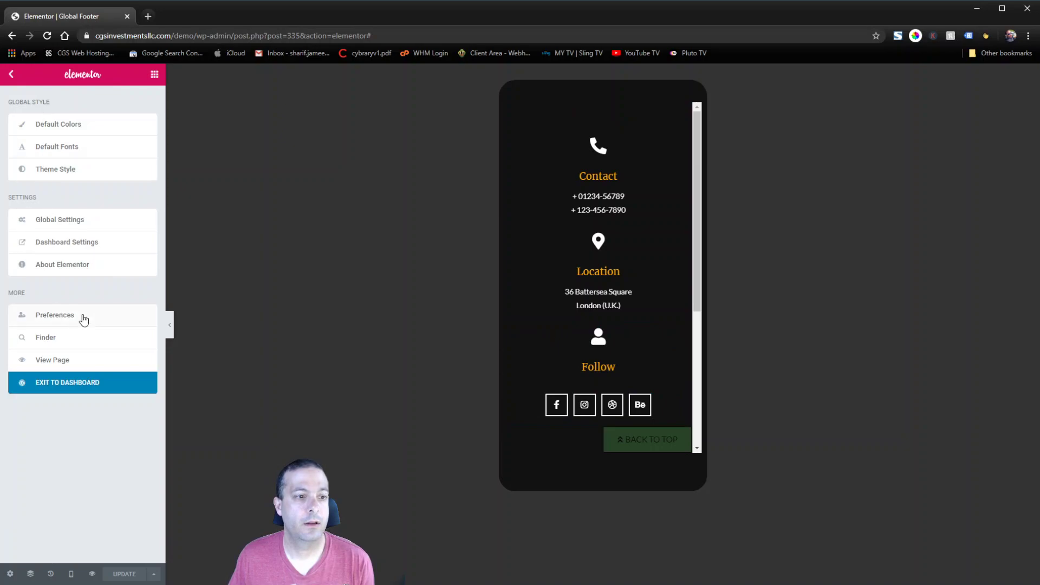
Step: Load the CGS demo site's home page by entering 'cgsin' in the address bar
{"action": "left_click", "coordinate": [183, 35]}
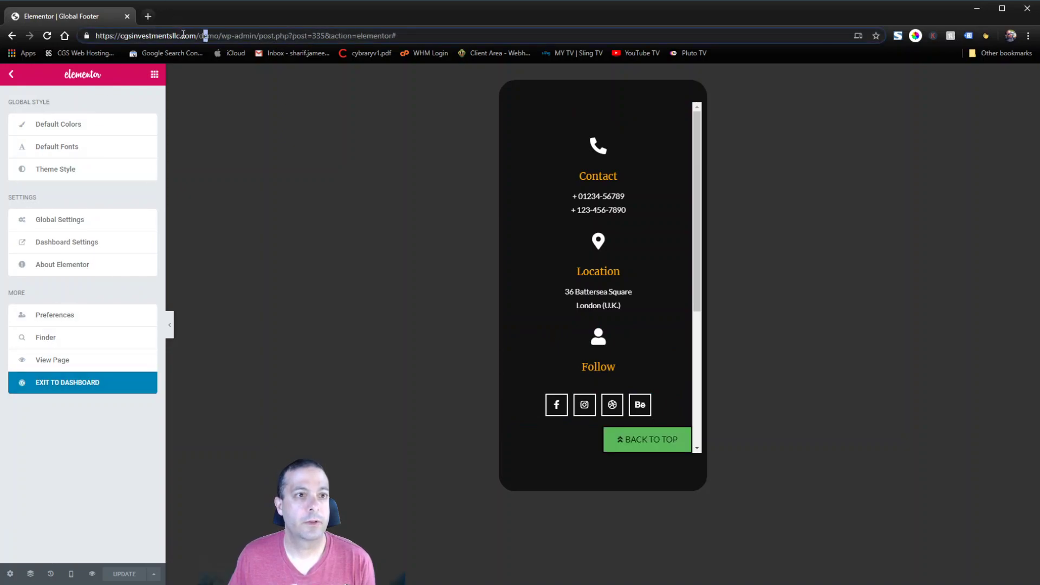
{"action": "left_click_drag", "start_coordinate": [202, 35], "coordinate": [398, 36]}
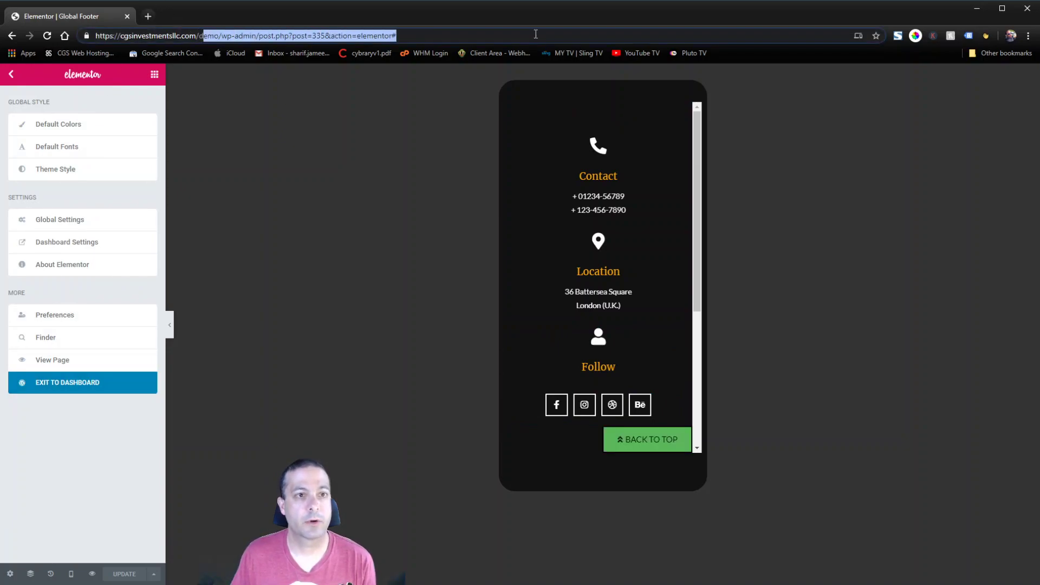
{"action": "type", "text": "d"}
{"action": "key", "text": "BackSpace"}
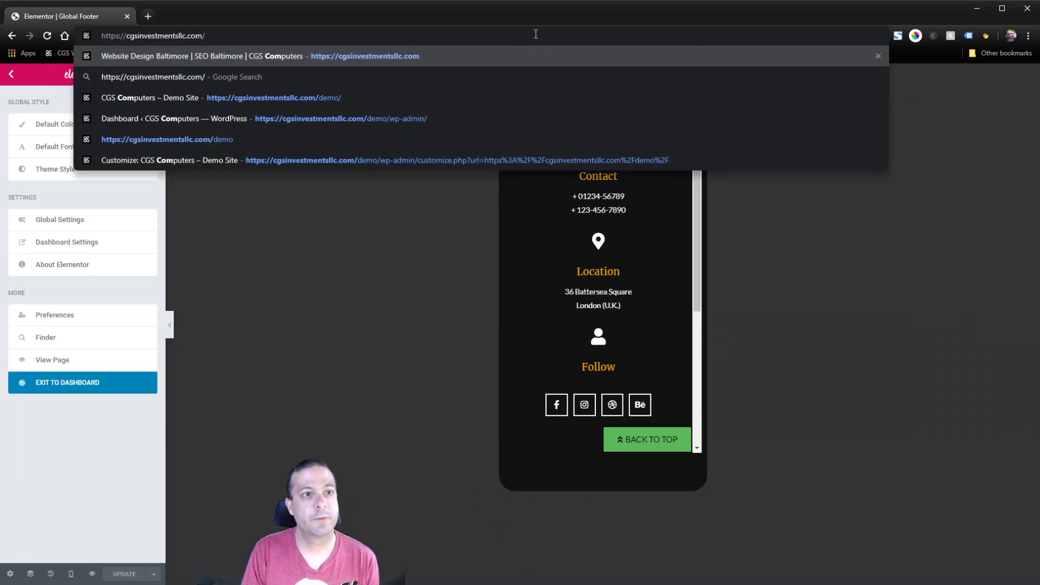
{"action": "key", "text": "Return"}
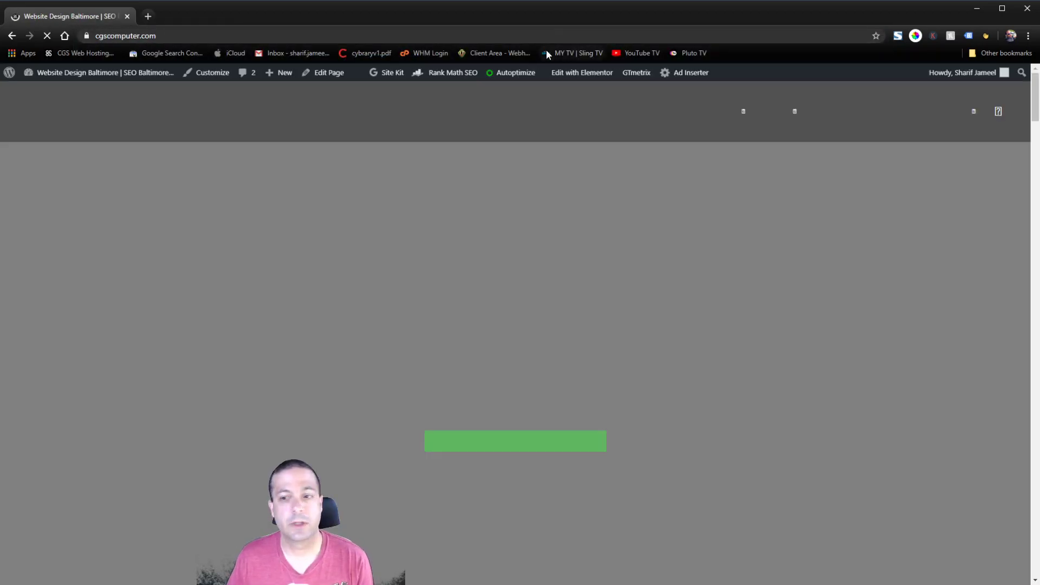
{"action": "scroll", "coordinate": [838, 406], "scroll_direction": "down", "scroll_amount": 5}
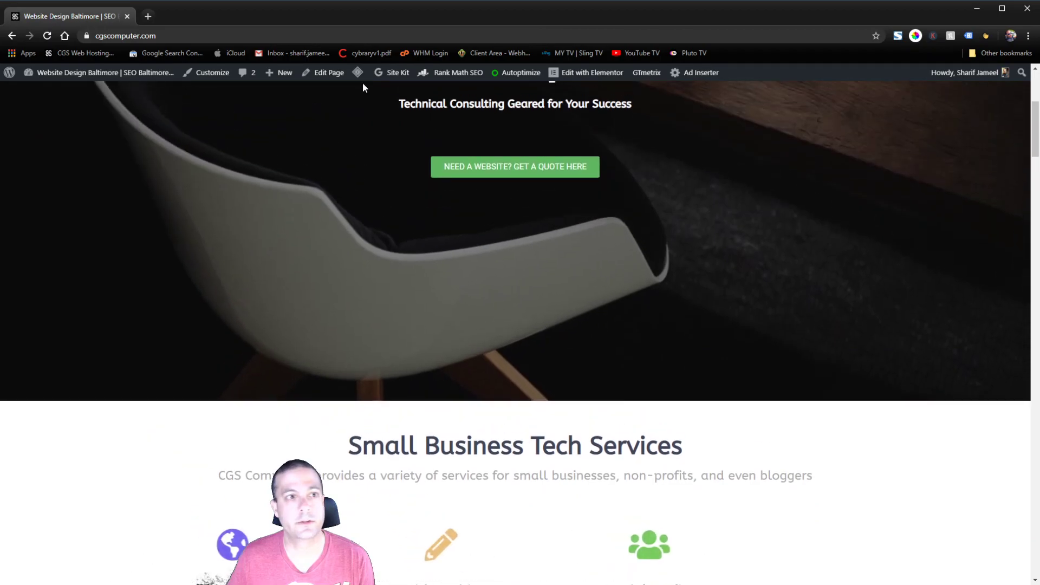
{"action": "left_click", "coordinate": [172, 34]}
{"action": "type", "text": "c"}
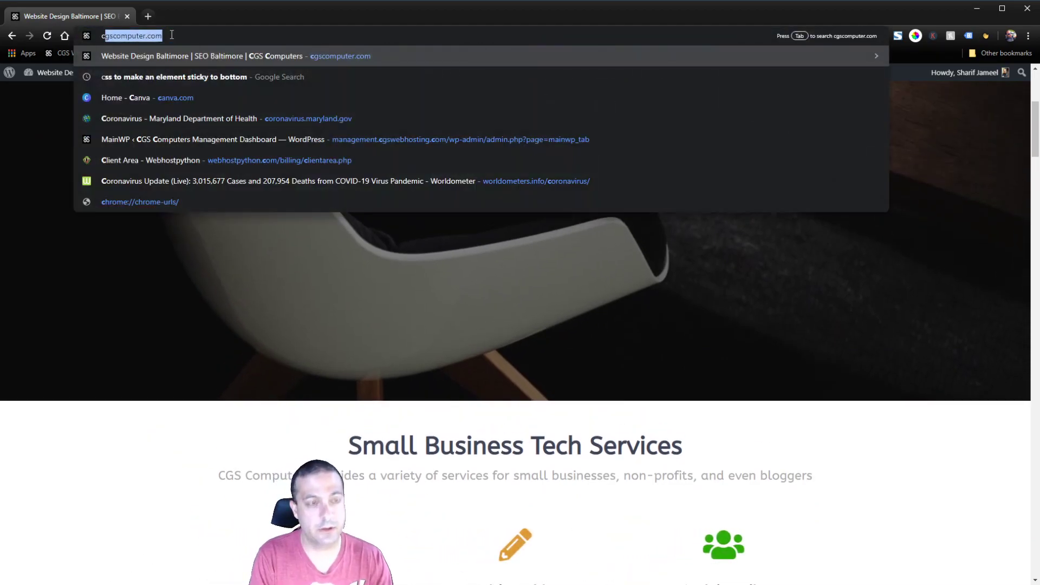
{"action": "type", "text": "gsinv"}
{"action": "key", "text": "Return"}
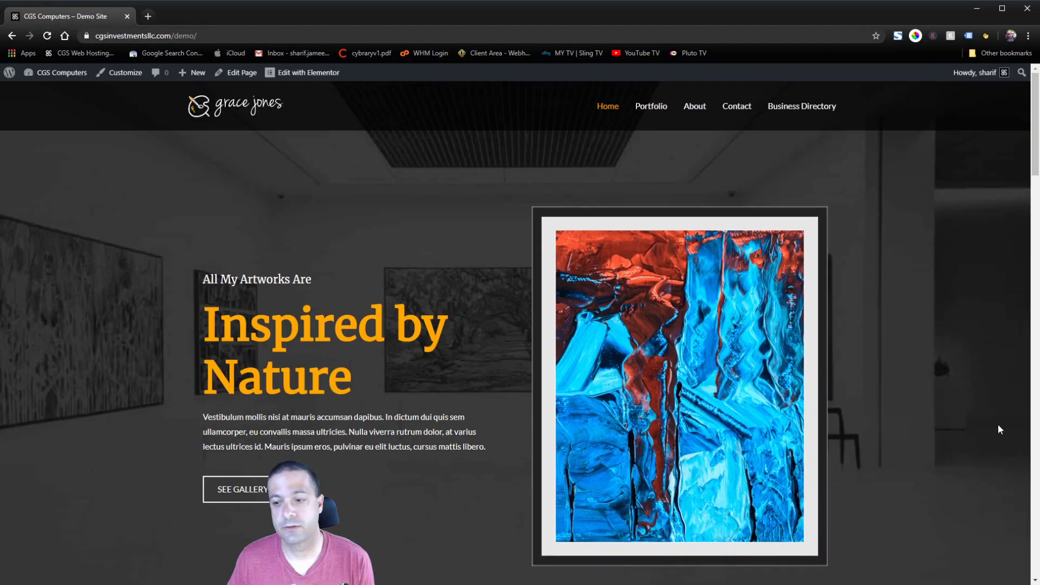
Step: Scroll through the demo home page and open Chrome's developer tools with F12
{"action": "scroll", "coordinate": [998, 424], "scroll_direction": "down", "scroll_amount": 15}
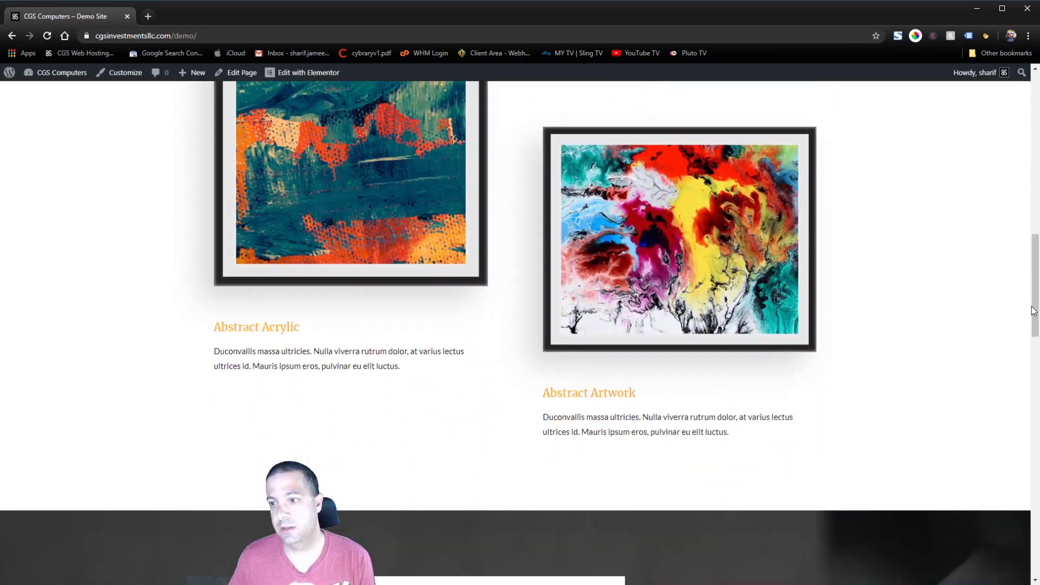
{"action": "left_click_drag", "start_coordinate": [1033, 311], "coordinate": [1033, 150]}
{"action": "left_click_drag", "start_coordinate": [1033, 107], "coordinate": [1034, 146]}
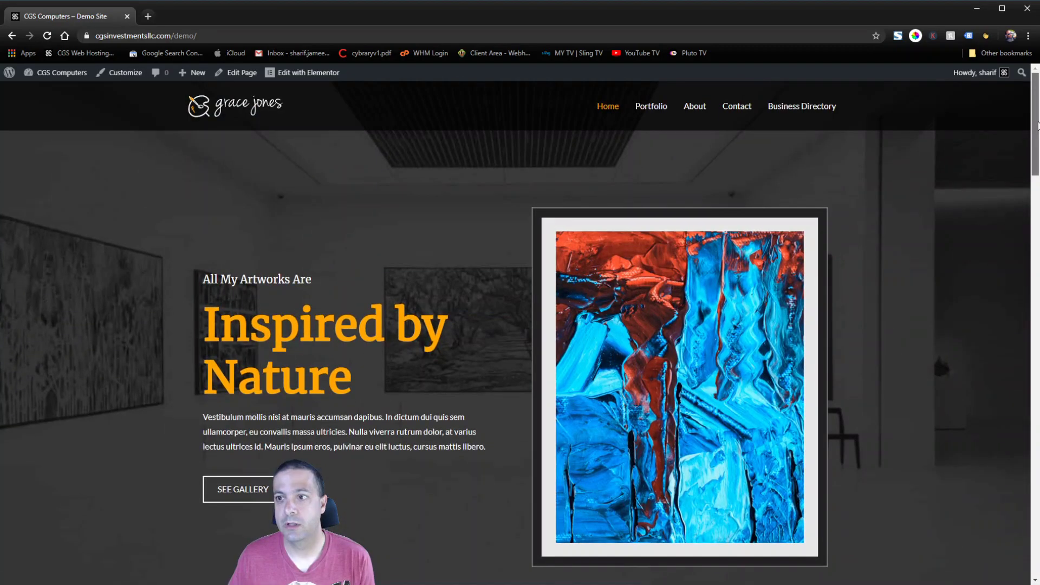
{"action": "scroll", "coordinate": [430, 440], "scroll_direction": "down", "scroll_amount": 4}
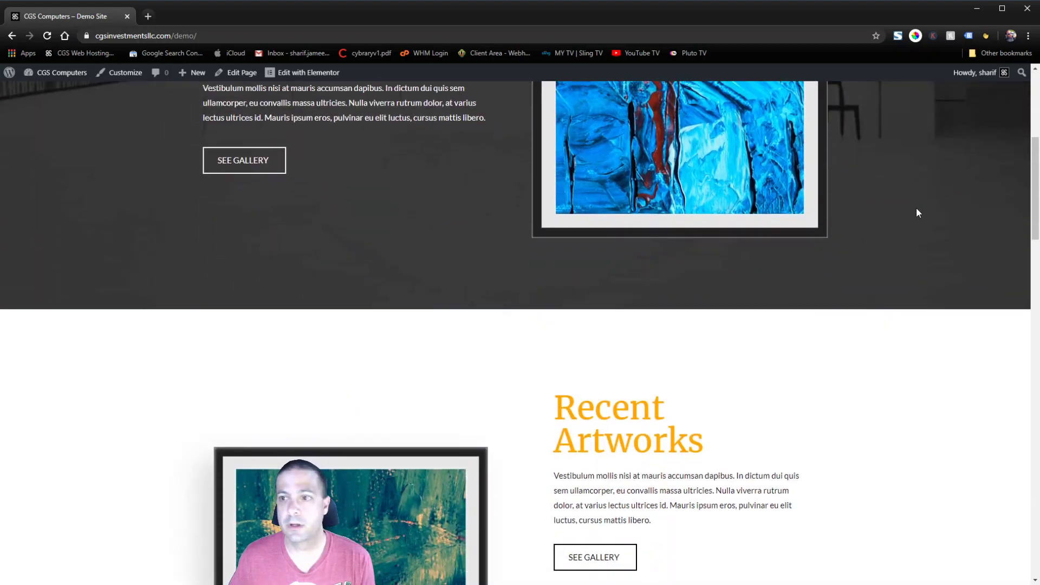
{"action": "left_click_drag", "start_coordinate": [1035, 162], "coordinate": [1034, 106]}
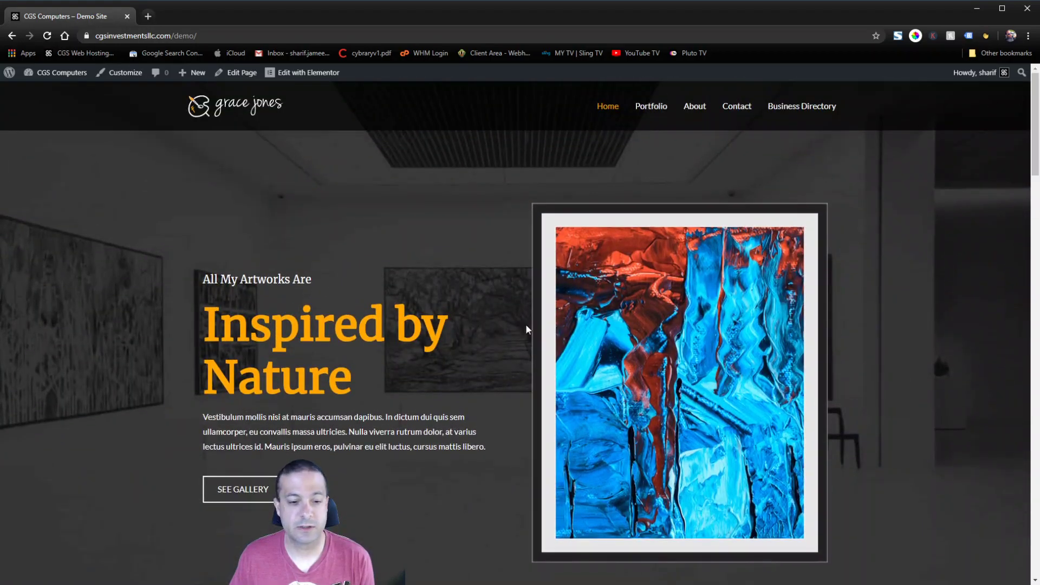
{"action": "scroll", "coordinate": [489, 418], "scroll_direction": "down", "scroll_amount": 1}
{"action": "scroll", "coordinate": [492, 420], "scroll_direction": "up", "scroll_amount": 1}
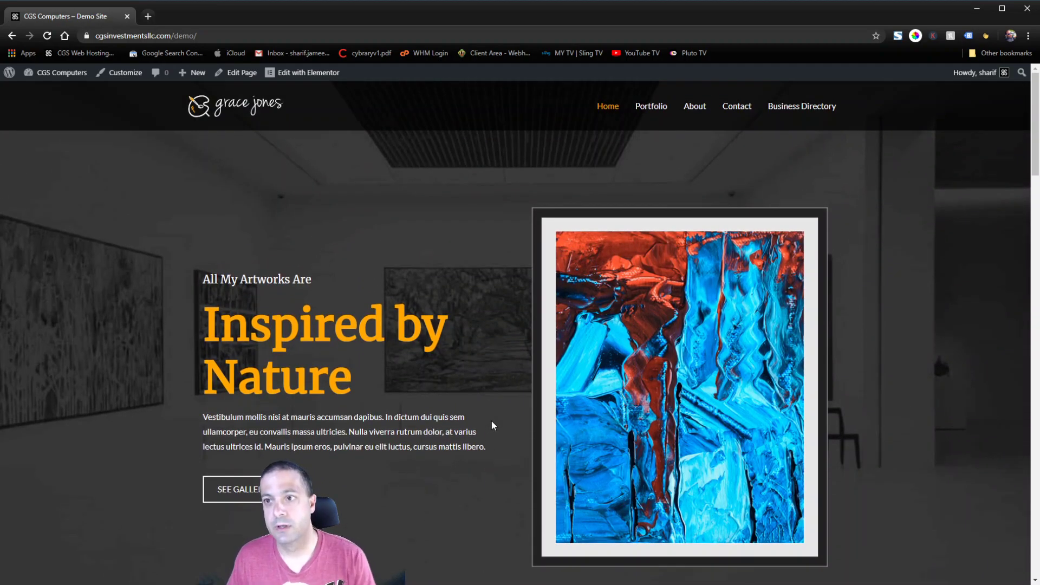
{"action": "key", "text": "F12"}
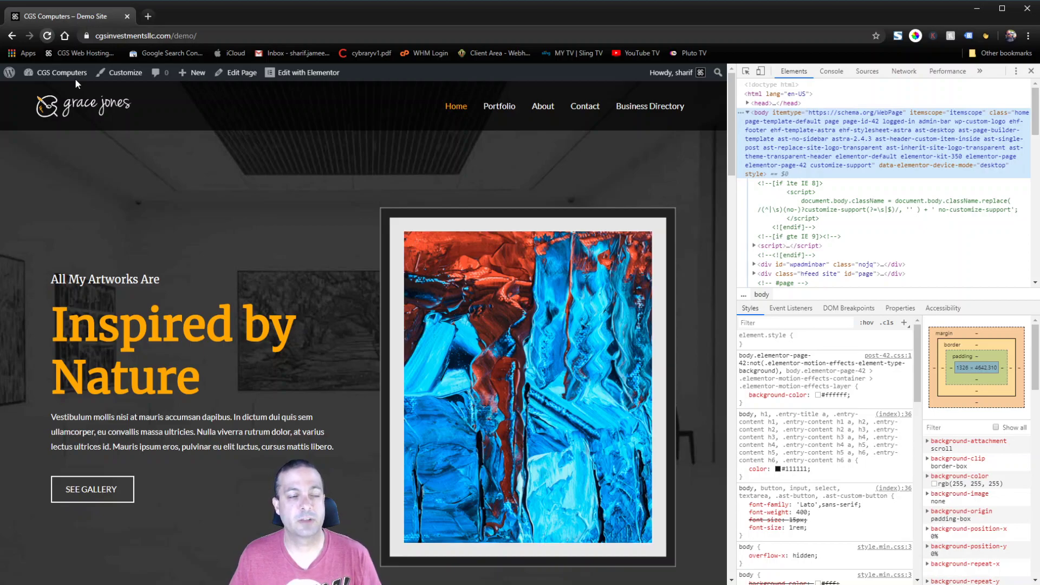
Step: Reload the home page, close DevTools, and test the Back to Top button twice from the bottom
{"action": "left_click", "coordinate": [82, 84]}
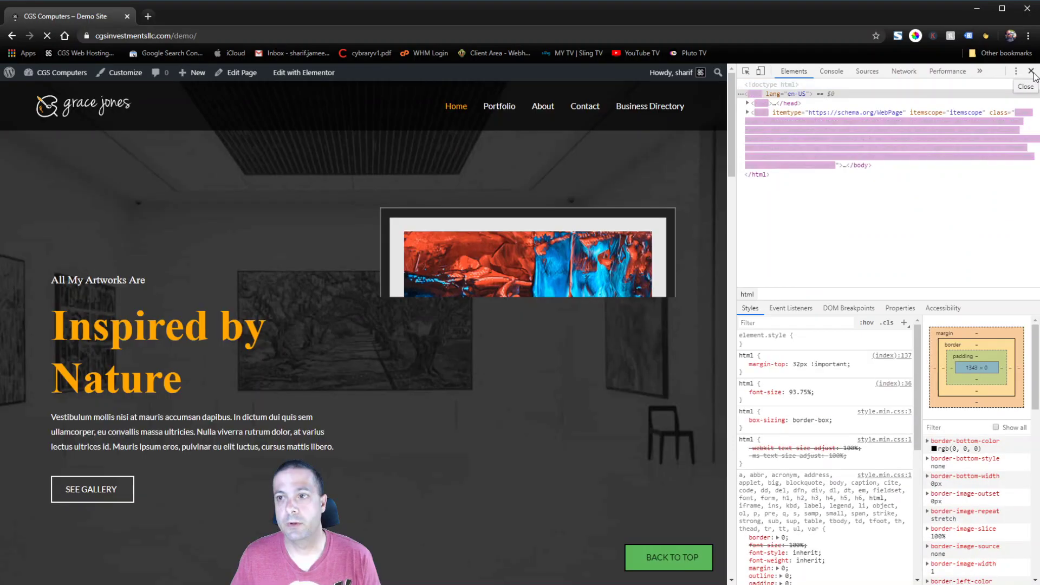
{"action": "left_click", "coordinate": [1031, 71]}
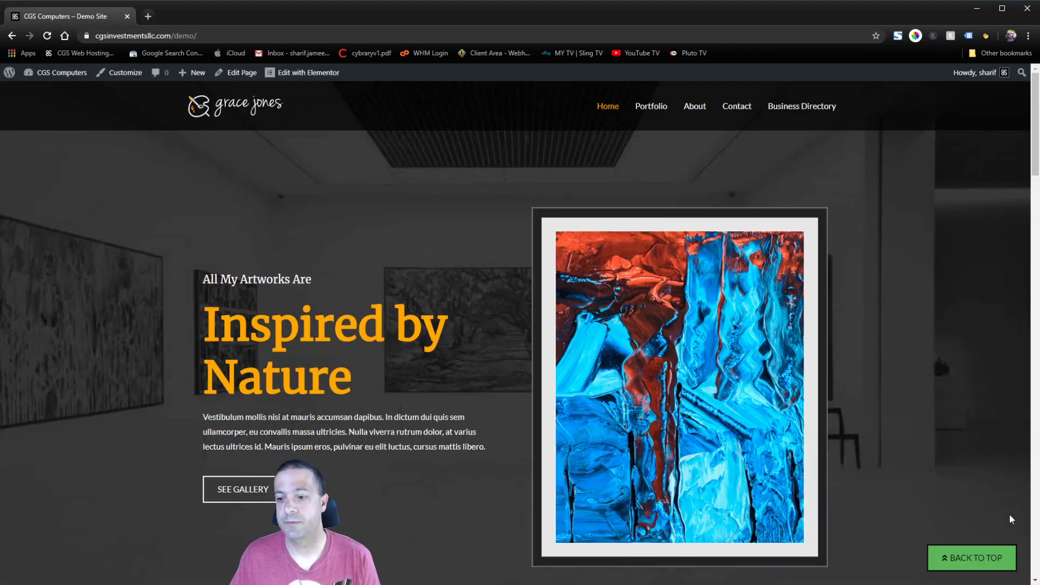
{"action": "scroll", "coordinate": [975, 555], "scroll_direction": "down", "scroll_amount": 6}
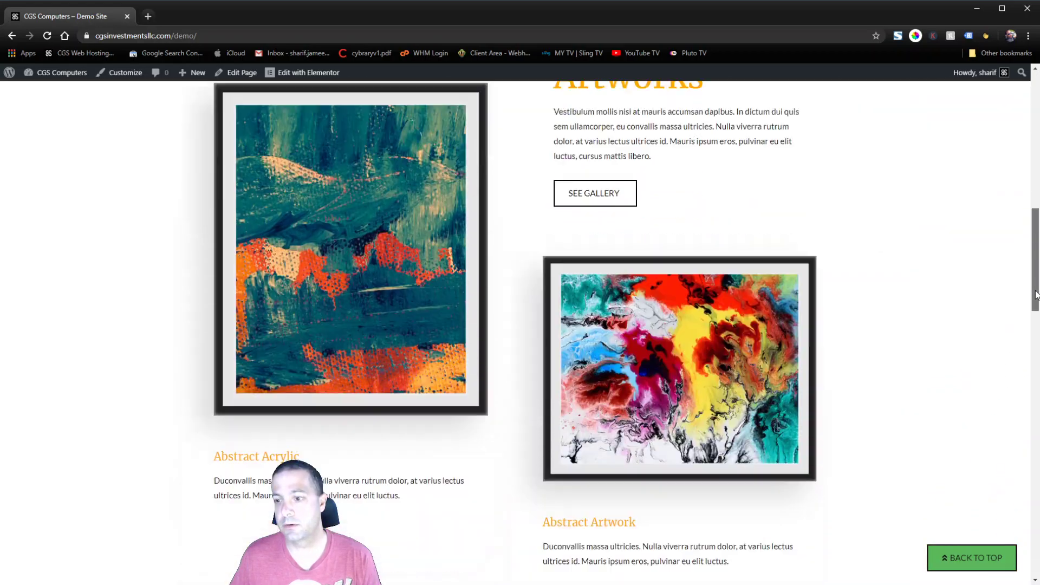
{"action": "mouse_move", "coordinate": [1035, 238]}
{"action": "left_mouse_down"}
{"action": "mouse_move", "coordinate": [1026, 374]}
{"action": "mouse_move", "coordinate": [1029, 189]}
{"action": "mouse_move", "coordinate": [1023, 531]}
{"action": "left_mouse_up"}
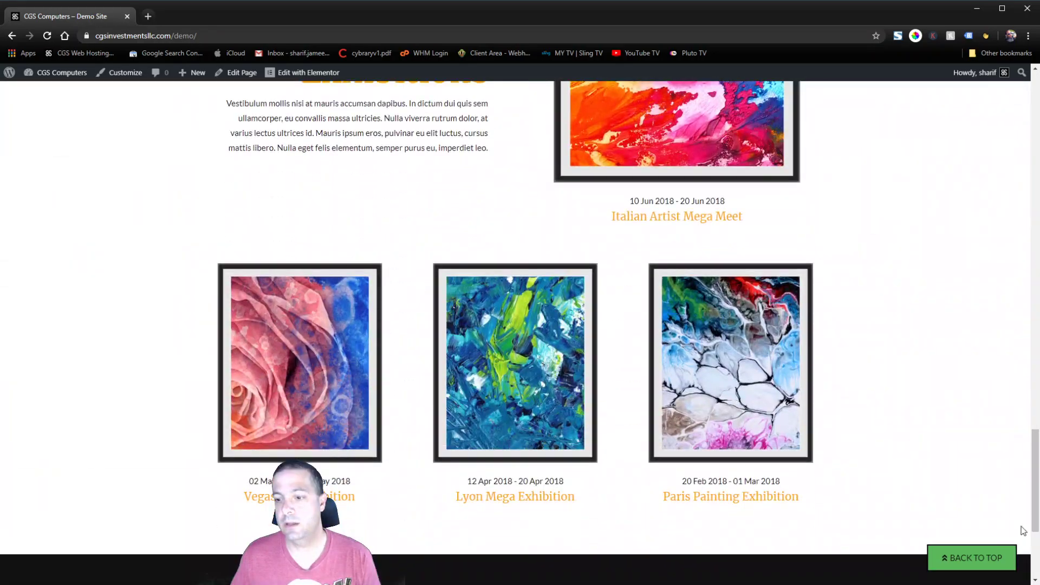
{"action": "left_click", "coordinate": [972, 558]}
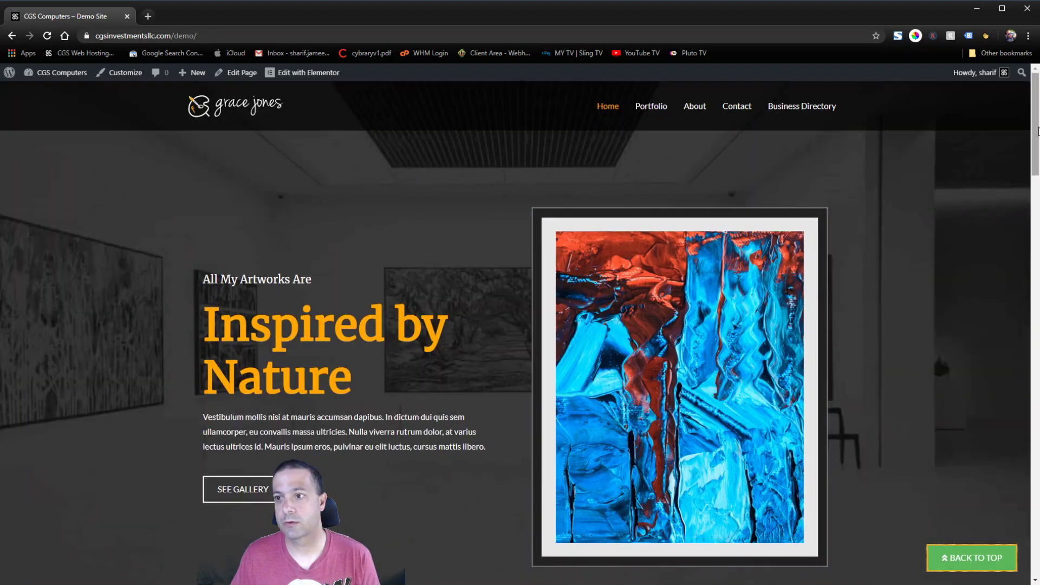
{"action": "left_click_drag", "start_coordinate": [1038, 130], "coordinate": [1034, 528]}
{"action": "left_click", "coordinate": [975, 560]}
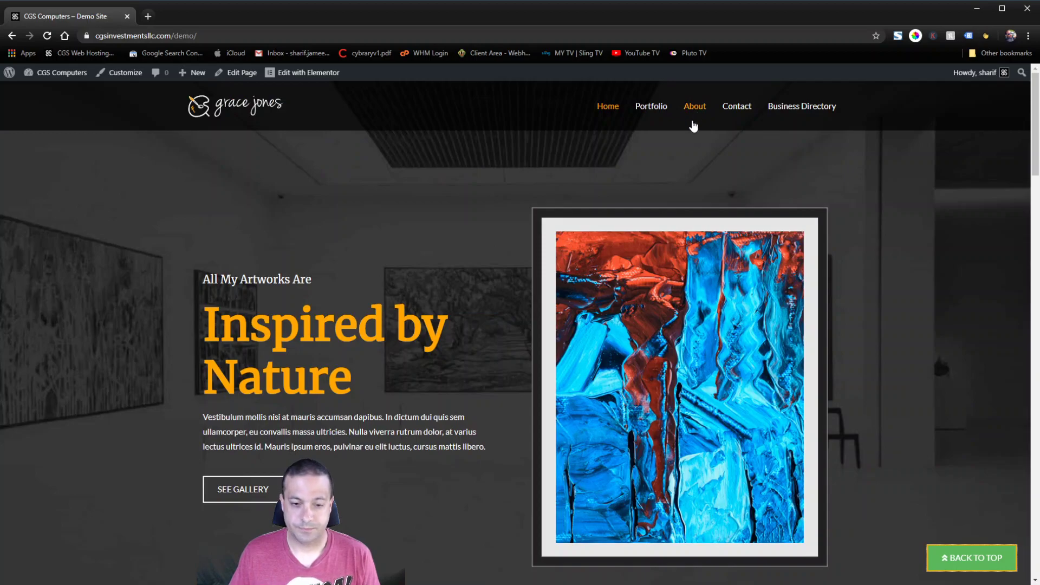
Step: Go to About from the site menu, then choose Edit with Elementor in the admin bar
{"action": "left_click", "coordinate": [693, 107]}
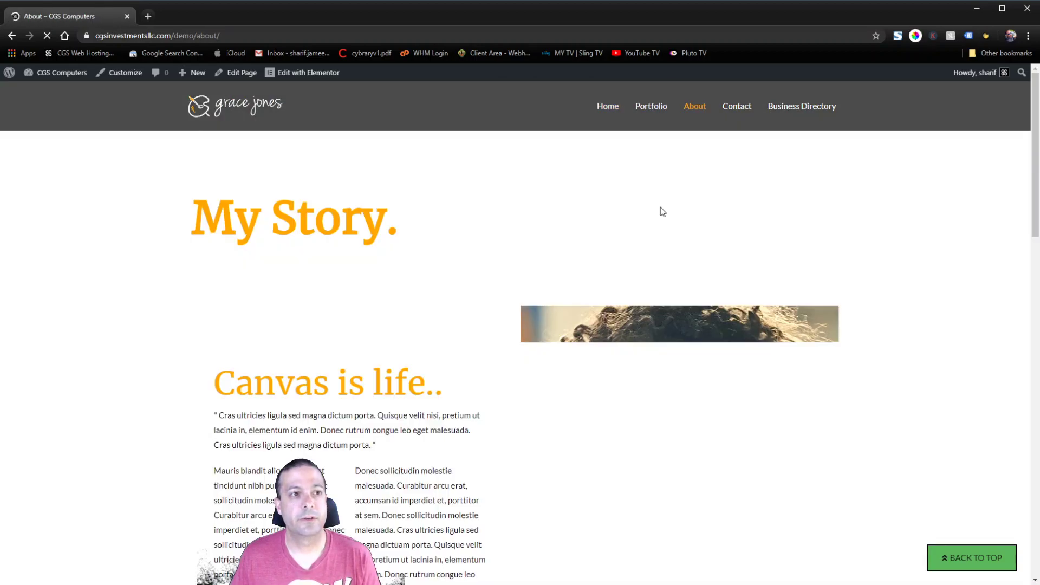
{"action": "scroll", "coordinate": [777, 364], "scroll_direction": "down", "scroll_amount": 4}
{"action": "scroll", "coordinate": [777, 362], "scroll_direction": "up", "scroll_amount": 4}
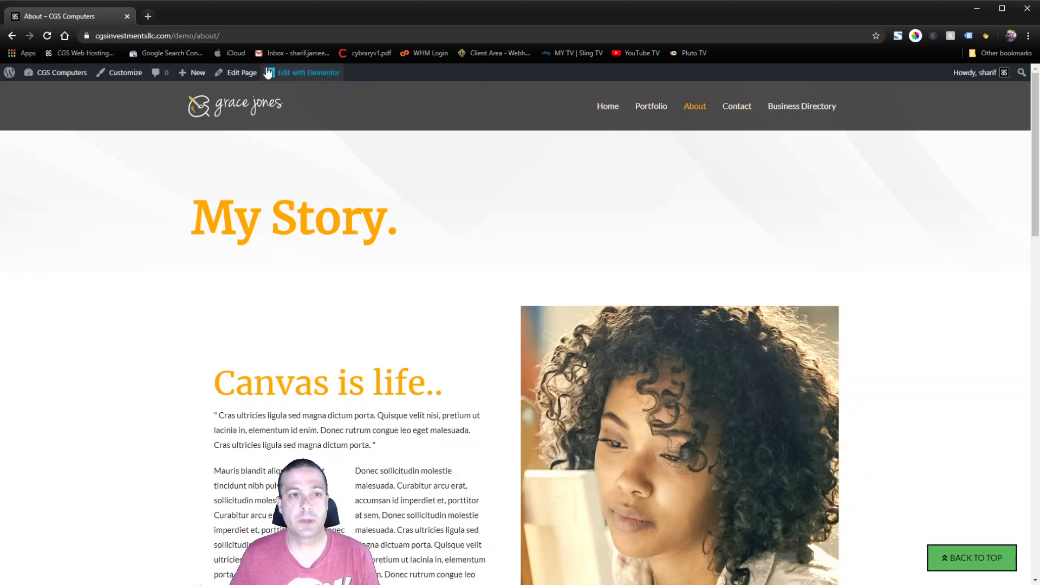
{"action": "left_click", "coordinate": [316, 72]}
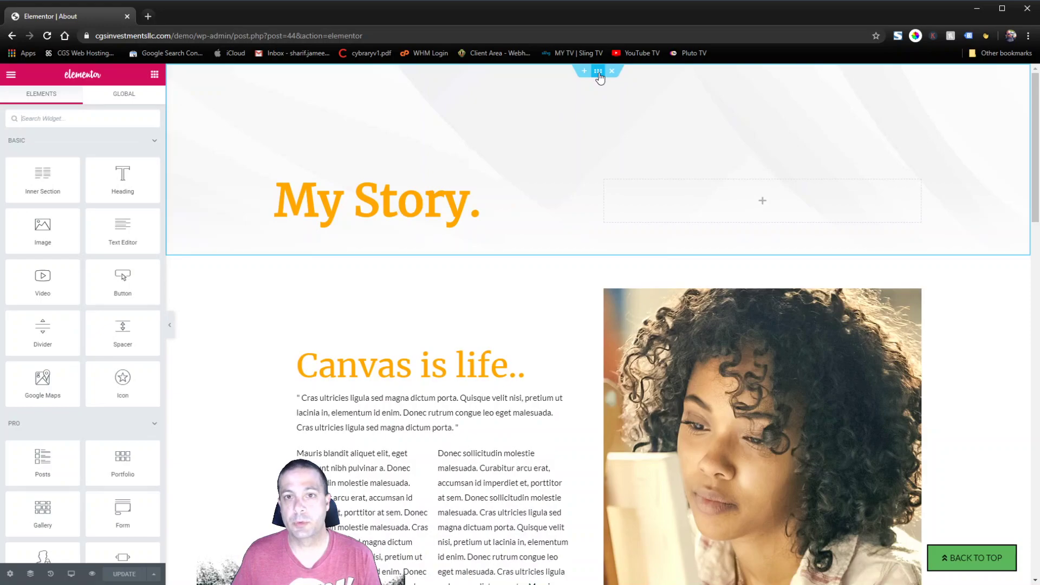
Step: Paste cgs-top-section as the My Story section's CSS ID under Advanced and update the About page
{"action": "left_click", "coordinate": [598, 71]}
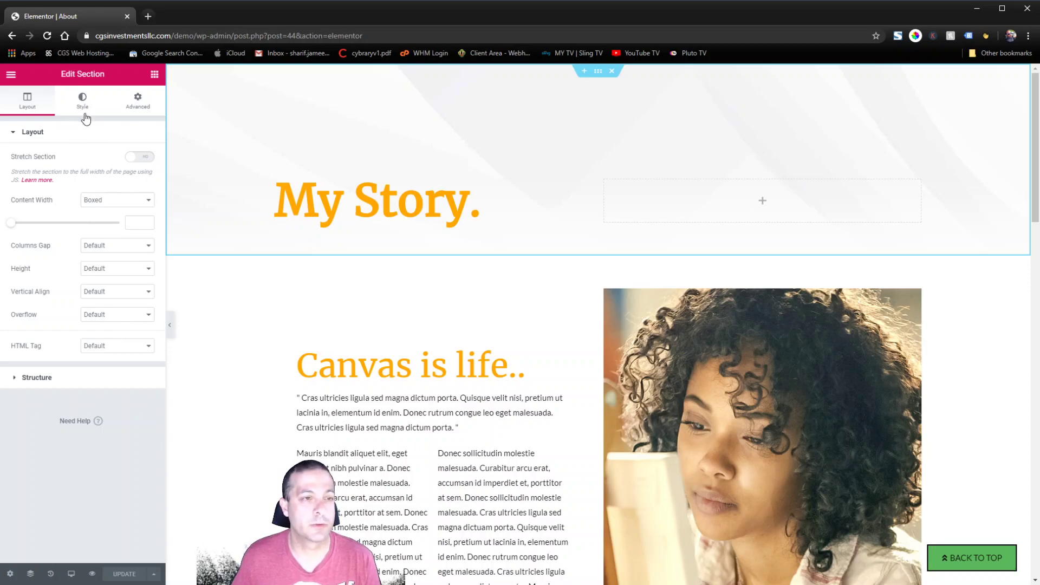
{"action": "left_click", "coordinate": [137, 102]}
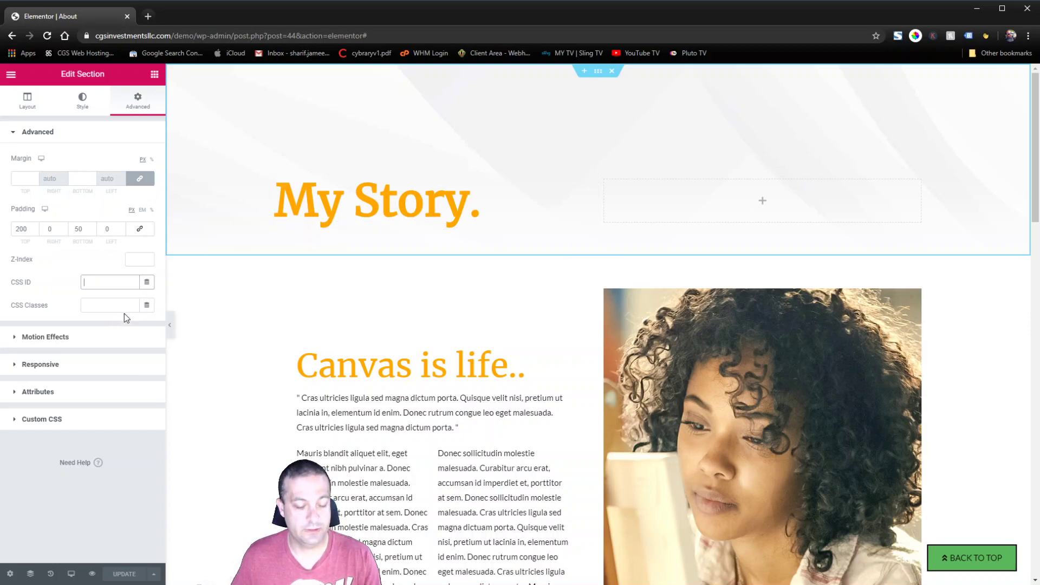
{"action": "type", "text": "cgs-top-section"}
{"action": "left_click", "coordinate": [126, 574]}
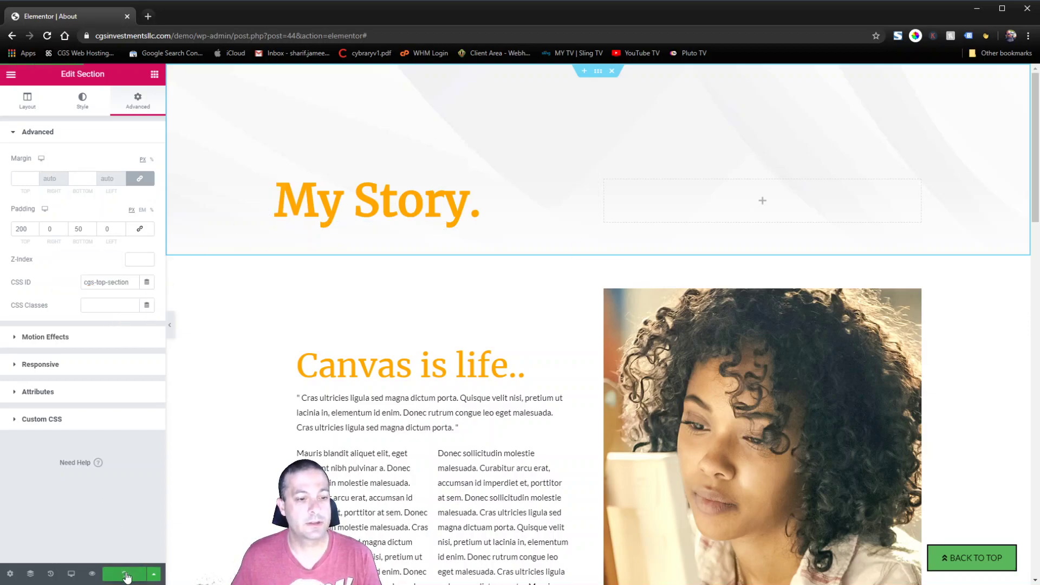
Step: Scroll down and use Back To Top twice to confirm it returns to My Story
{"action": "scroll", "coordinate": [873, 460], "scroll_direction": "down", "scroll_amount": 7}
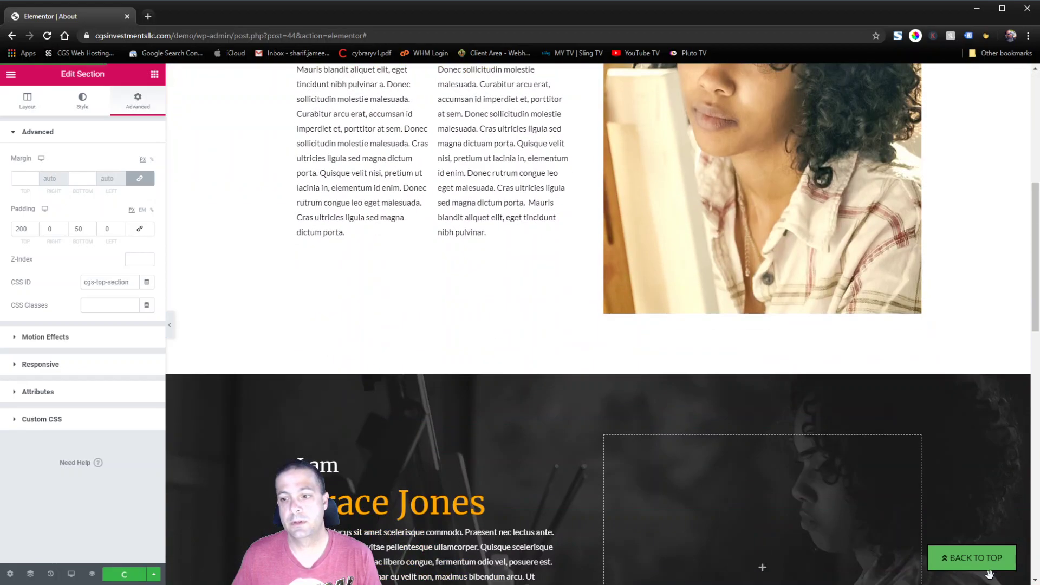
{"action": "left_click", "coordinate": [987, 571]}
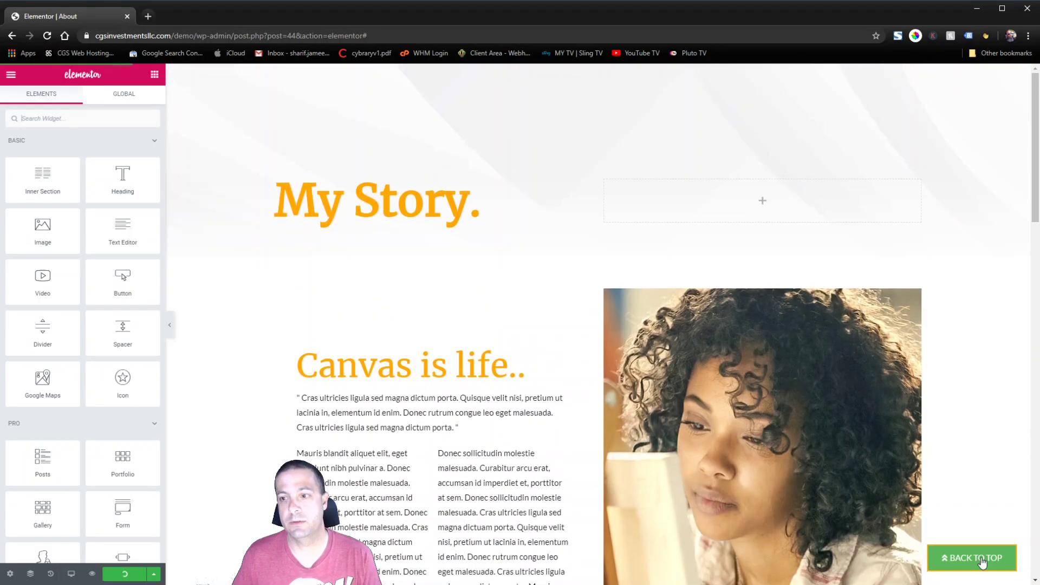
{"action": "scroll", "coordinate": [1033, 325], "scroll_direction": "down", "scroll_amount": 12}
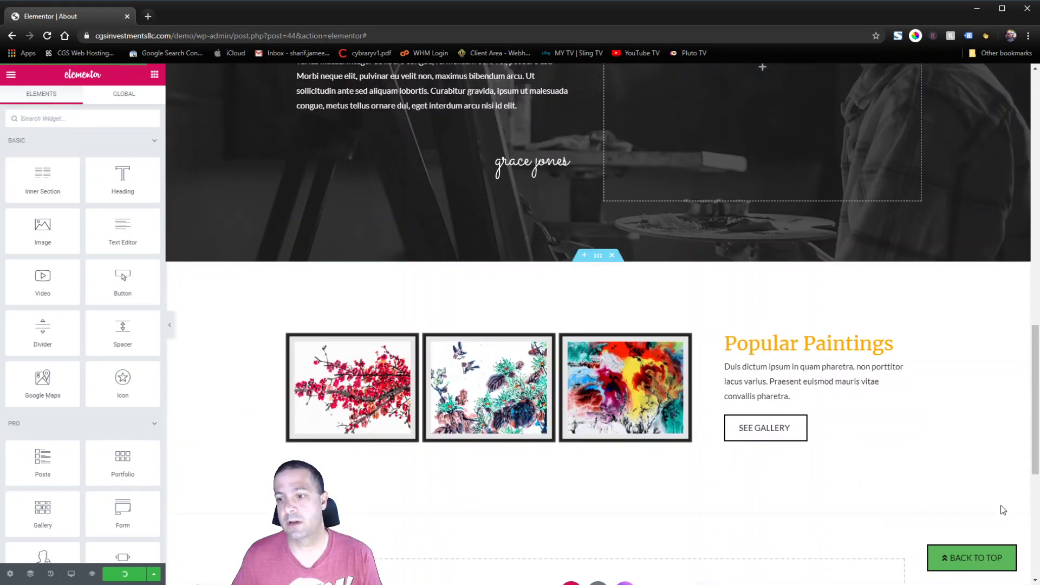
{"action": "left_click", "coordinate": [992, 561]}
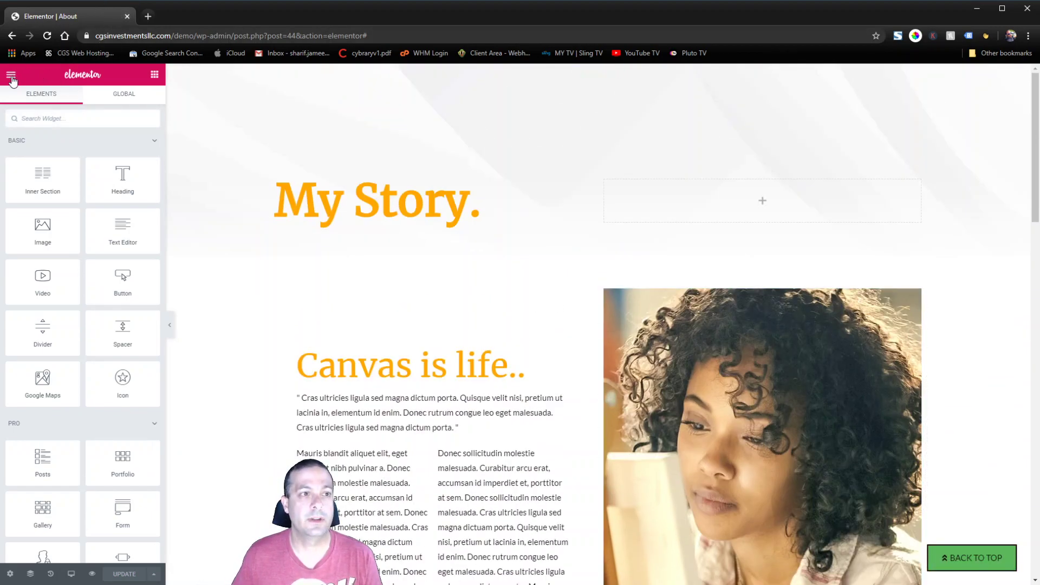
Step: Exit Elementor to the WordPress dashboard, then choose Visit Site from the CGS Computers admin-bar menu
{"action": "left_click", "coordinate": [10, 76]}
{"action": "left_click", "coordinate": [49, 386]}
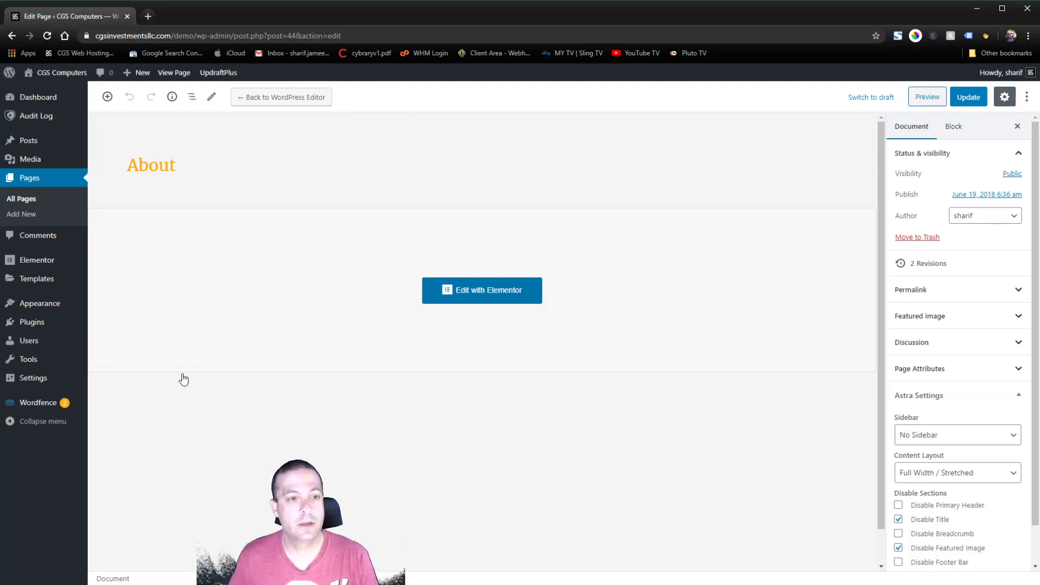
{"action": "left_click", "coordinate": [62, 73]}
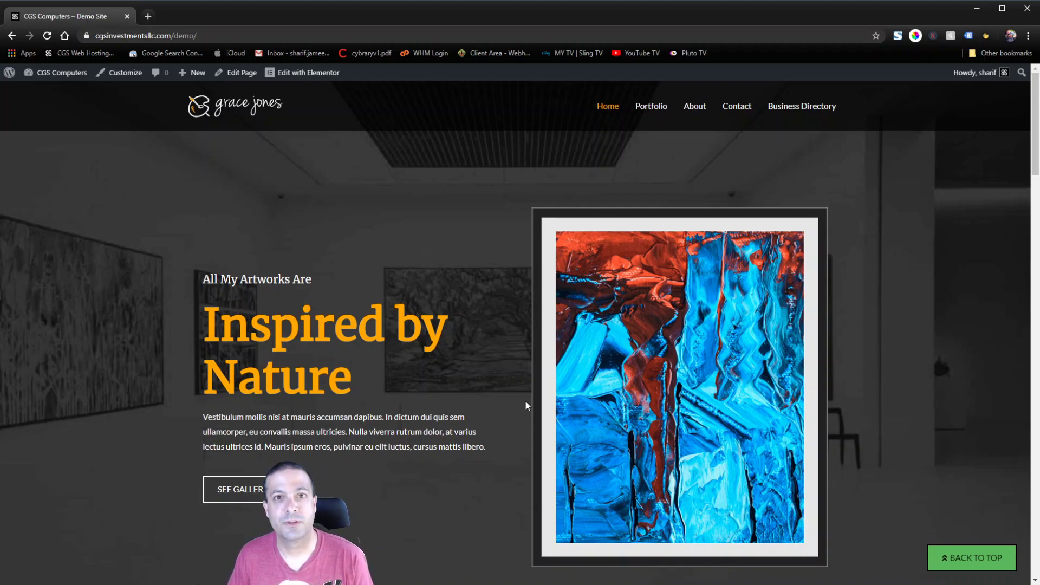
{"action": "scroll", "coordinate": [832, 433], "scroll_direction": "down", "scroll_amount": 8}
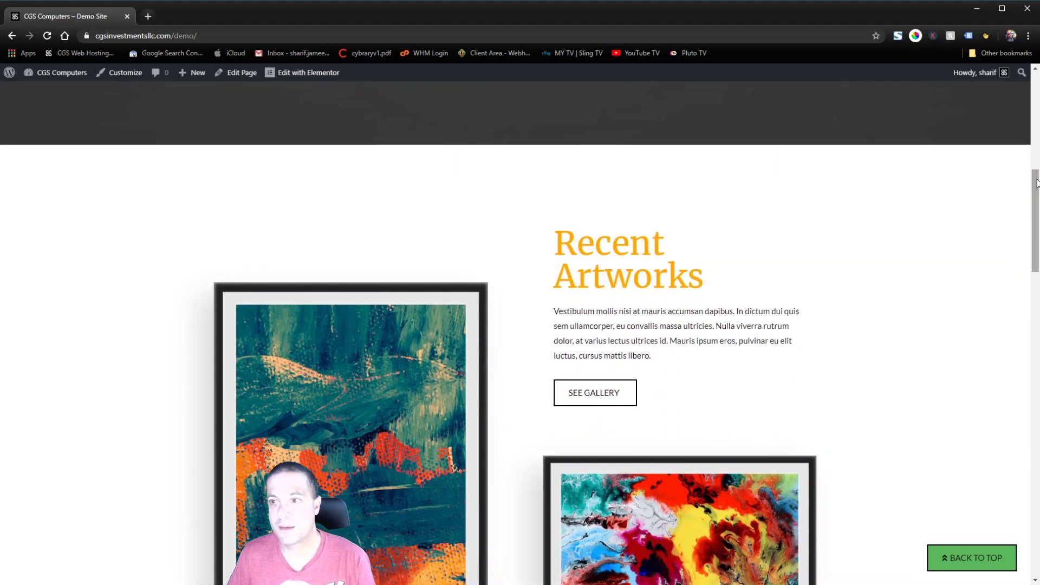
{"action": "left_click_drag", "start_coordinate": [1037, 182], "coordinate": [1036, 81]}
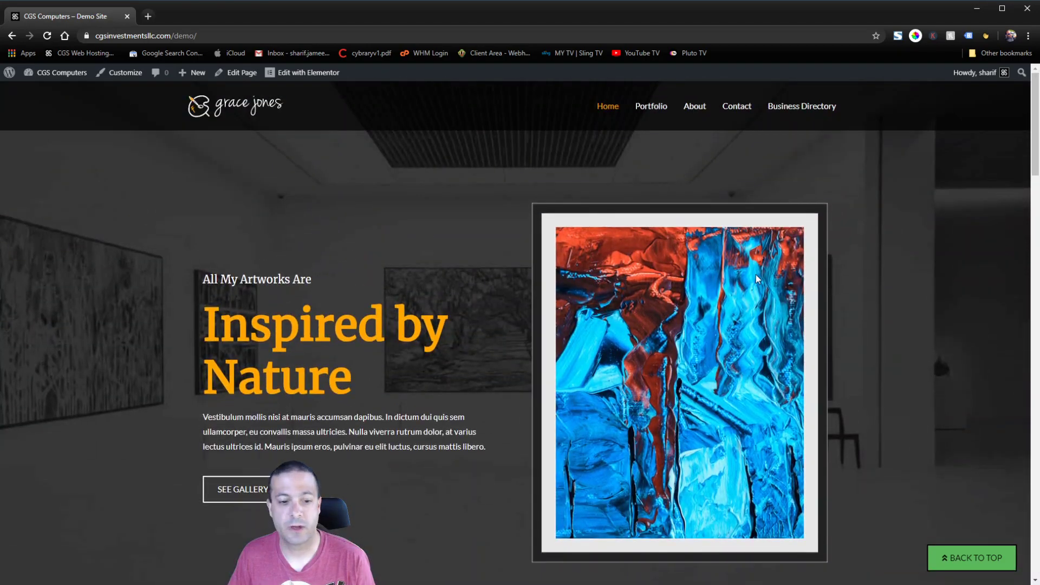